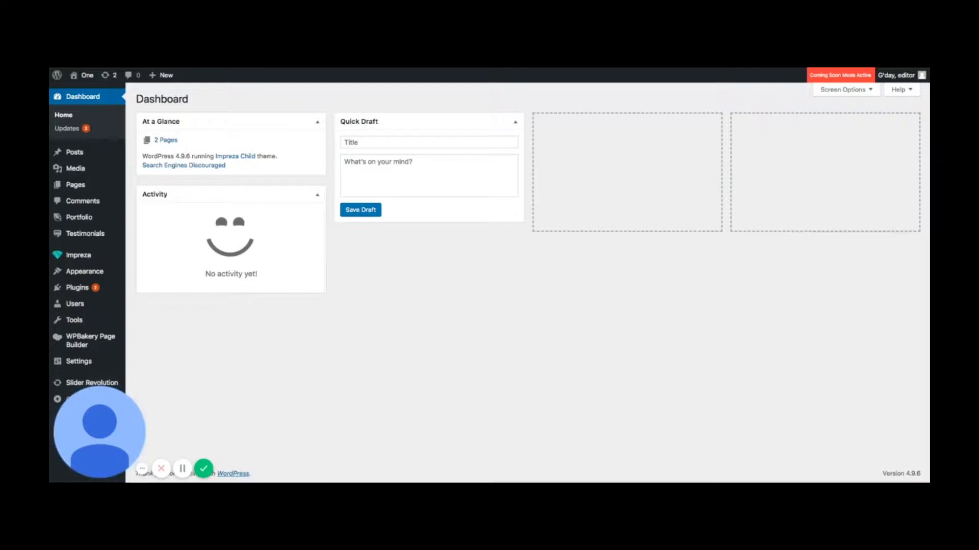
Step: Create a new blog post titled "GDPR Sample Blog"
{"action": "mouse_move", "coordinate": [74, 153]}
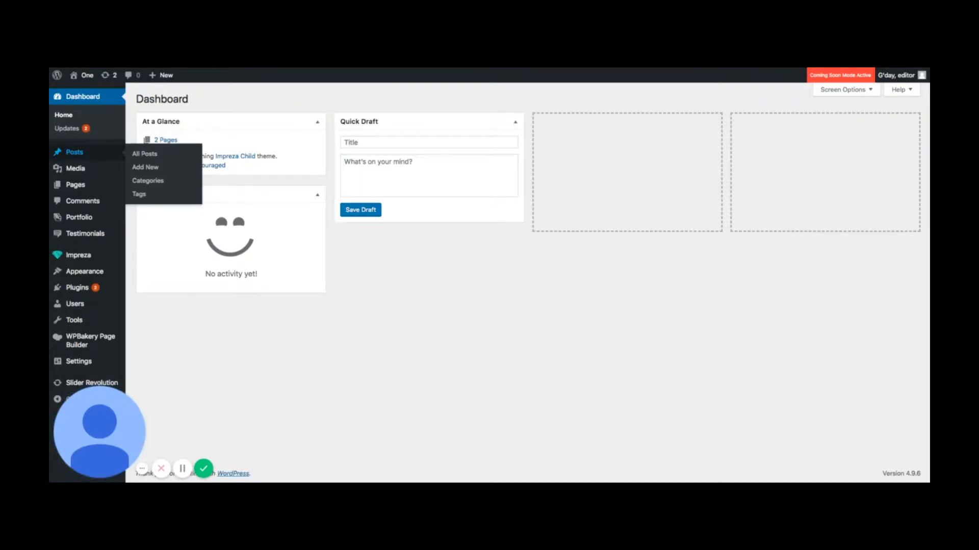
{"action": "left_click", "coordinate": [69, 151]}
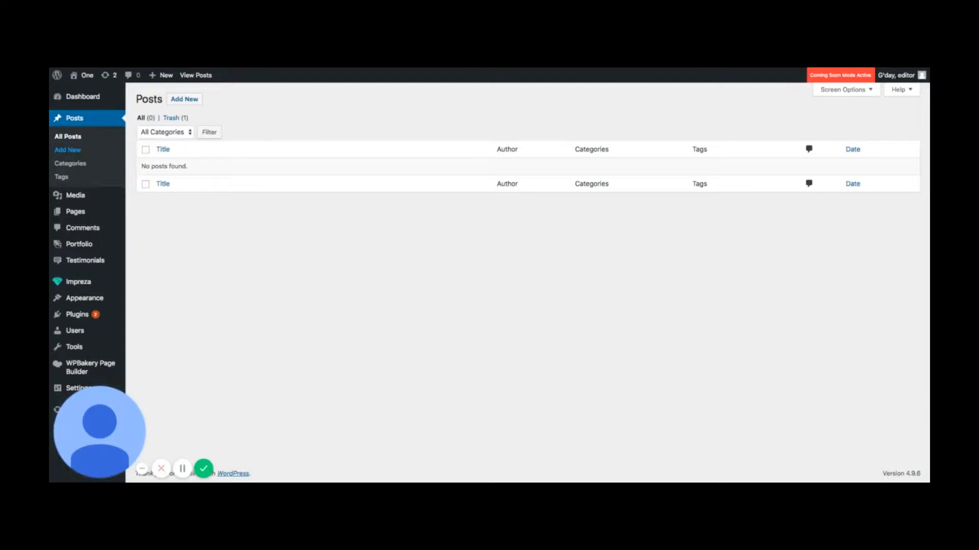
{"action": "left_click", "coordinate": [181, 99]}
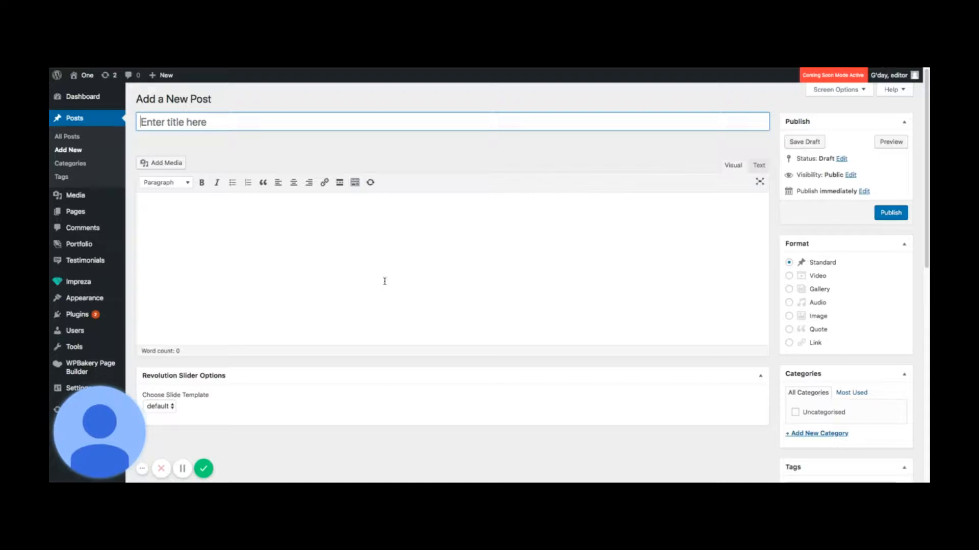
{"action": "type", "text": "GDPR "}
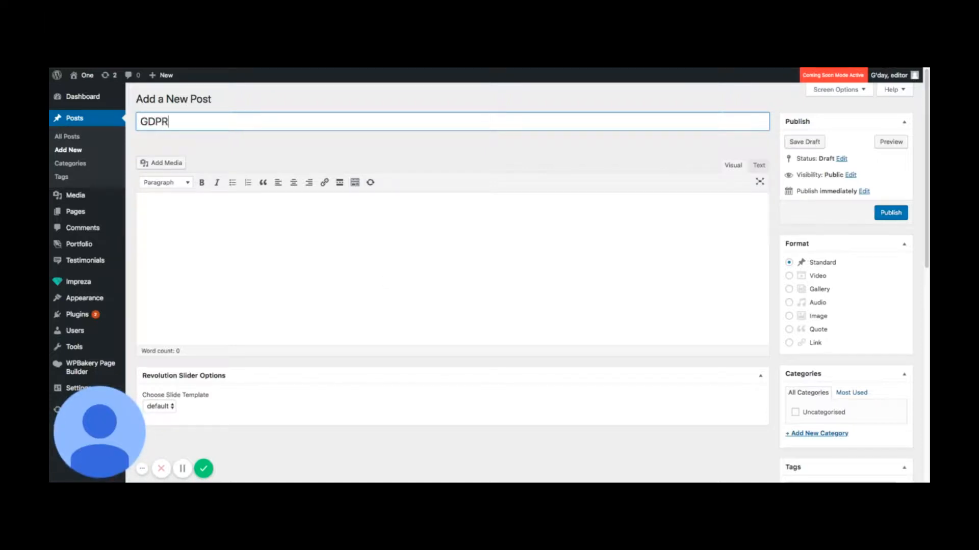
{"action": "type", "text": "Sample Blog"}
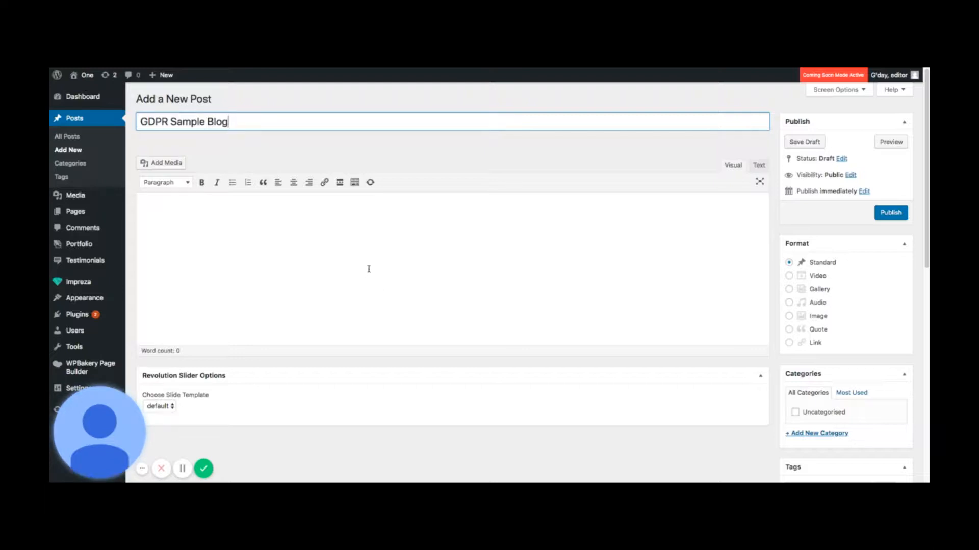
{"action": "key", "text": "Tab"}
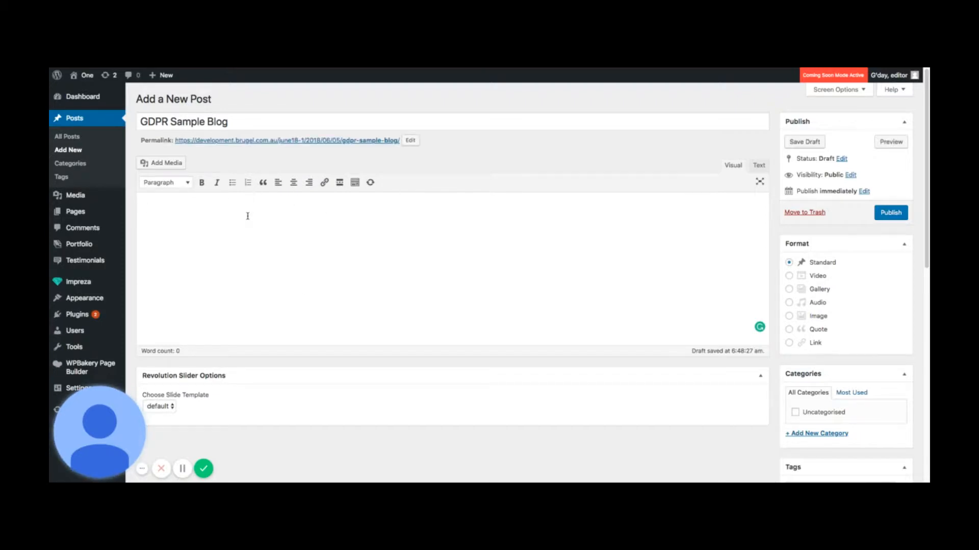
{"action": "key", "text": "ctrl+v"}
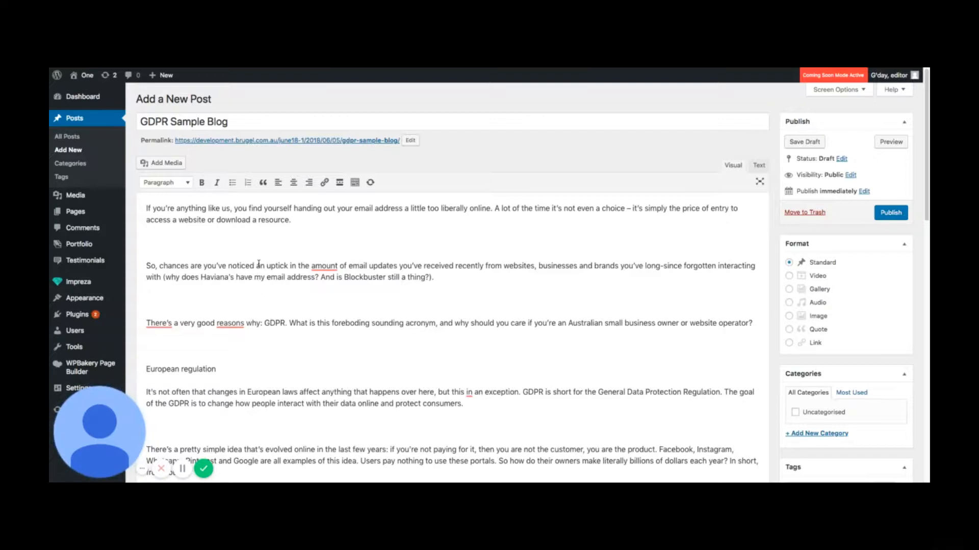
{"action": "key", "text": "ctrl+a"}
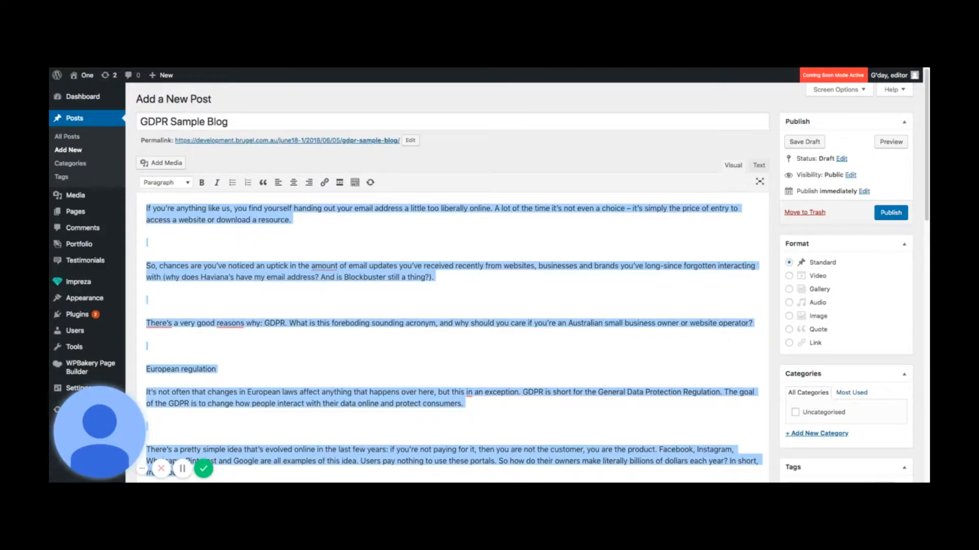
{"action": "key", "text": "BackSpace"}
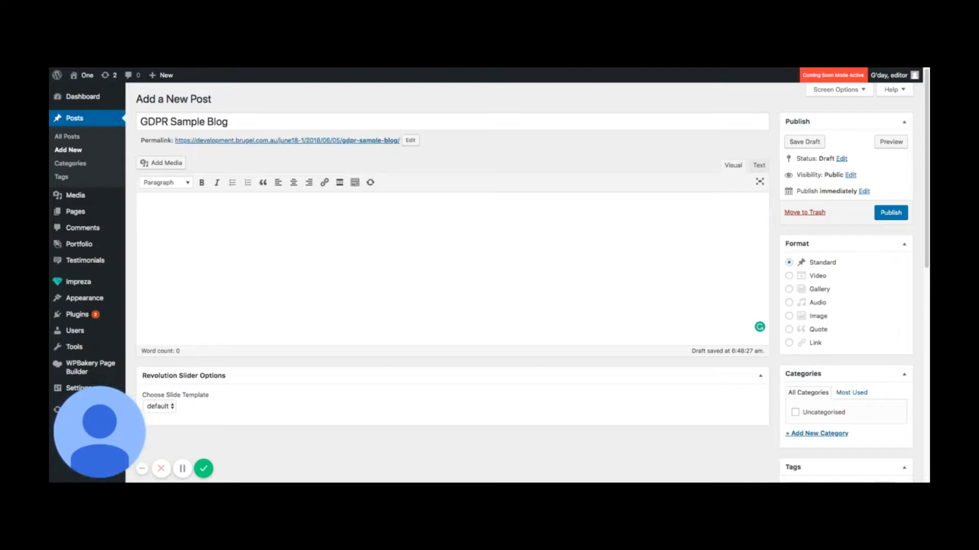
Step: Paste the copied GDPR article into the post body as plain text and return to the visual editor
{"action": "left_click", "coordinate": [759, 166]}
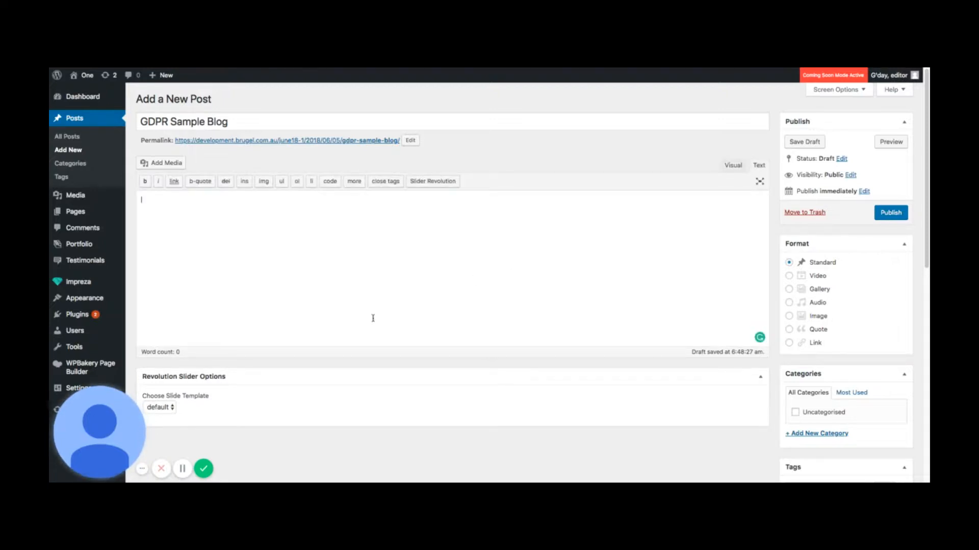
{"action": "key", "text": "ctrl+v"}
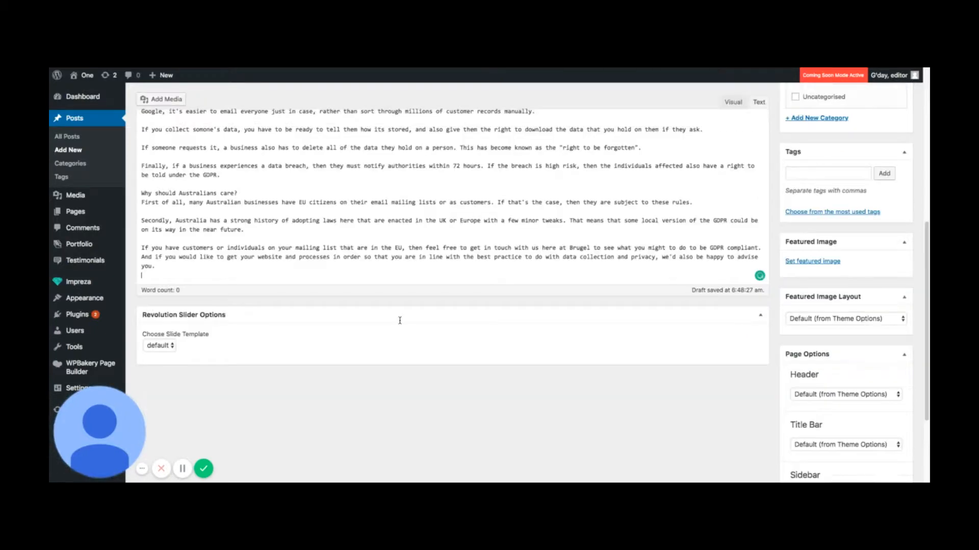
{"action": "scroll", "coordinate": [476, 195], "scroll_direction": "up", "scroll_amount": 10}
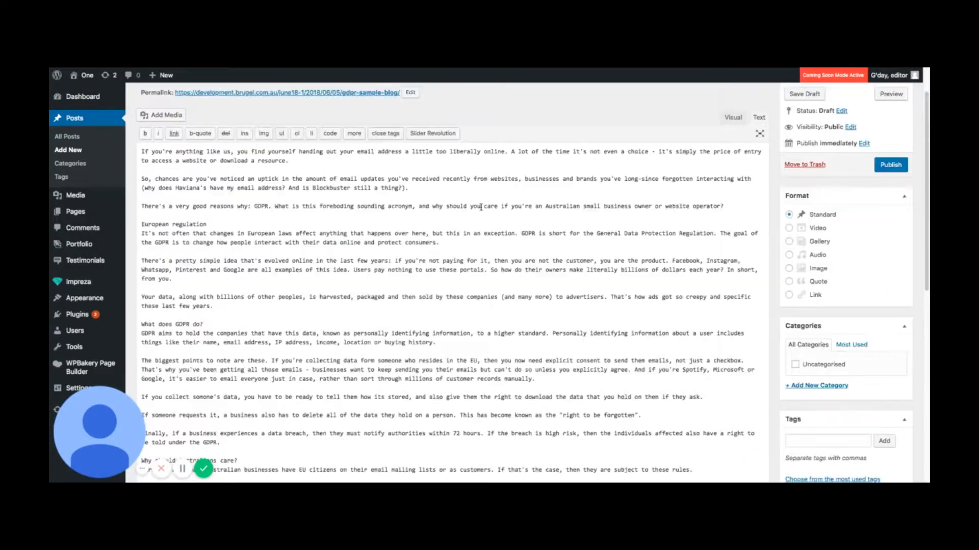
{"action": "left_click", "coordinate": [732, 166]}
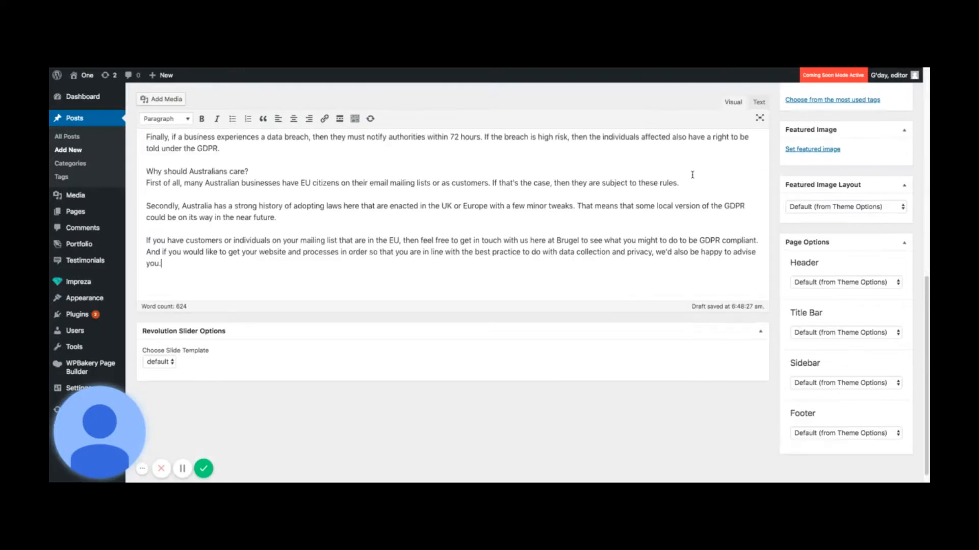
Step: Separate "European regulation" into its own paragraph and format it as Heading 2
{"action": "scroll", "coordinate": [200, 217], "scroll_direction": "up", "scroll_amount": 2}
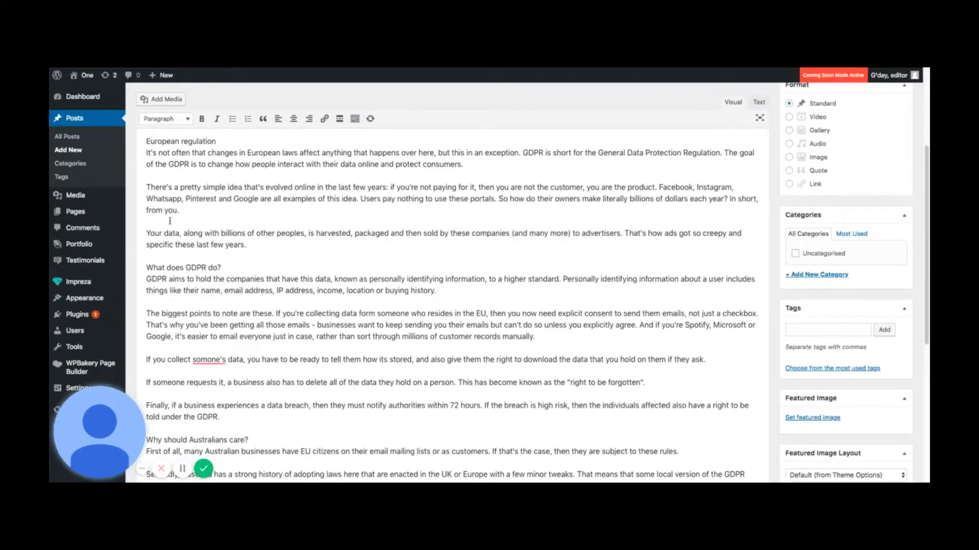
{"action": "scroll", "coordinate": [234, 241], "scroll_direction": "up", "scroll_amount": 3}
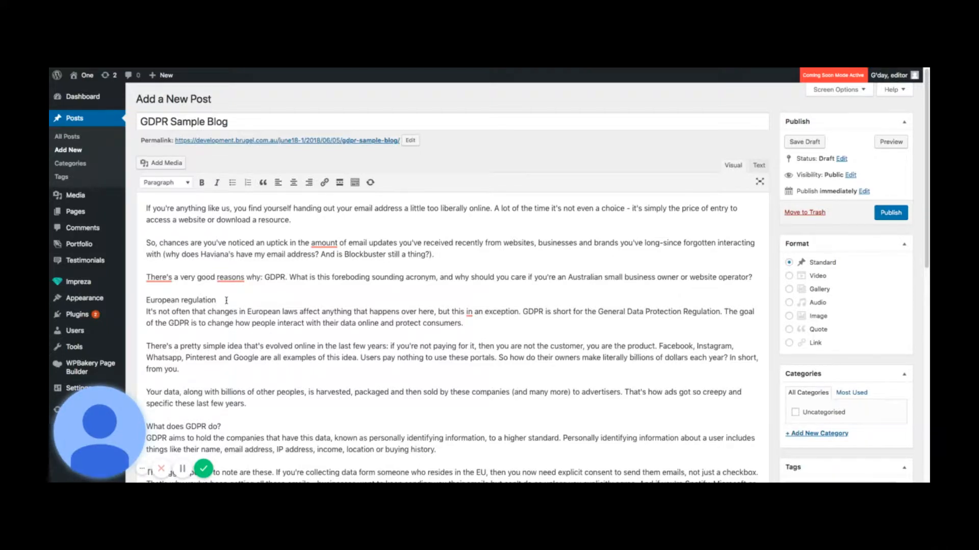
{"action": "scroll", "coordinate": [199, 301], "scroll_direction": "down", "scroll_amount": 1}
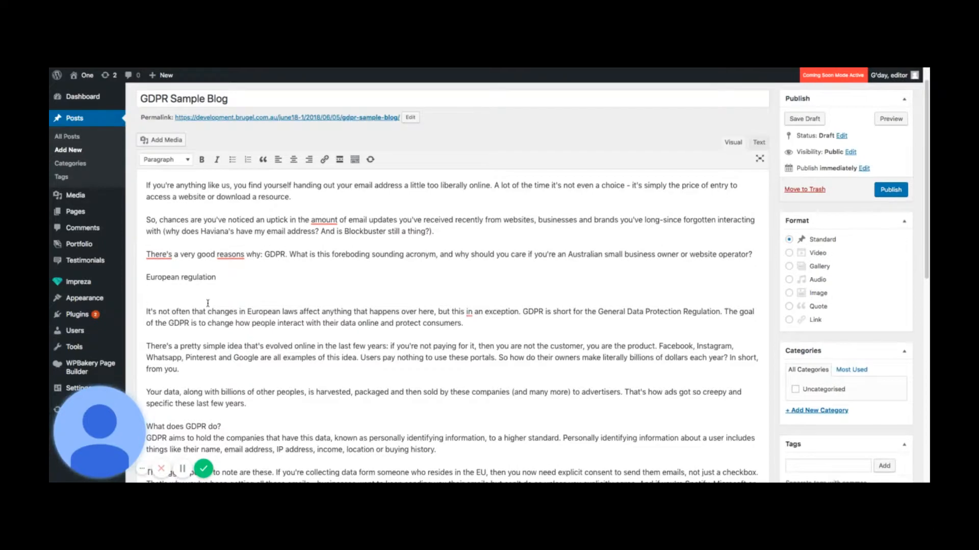
{"action": "key", "text": "Return"}
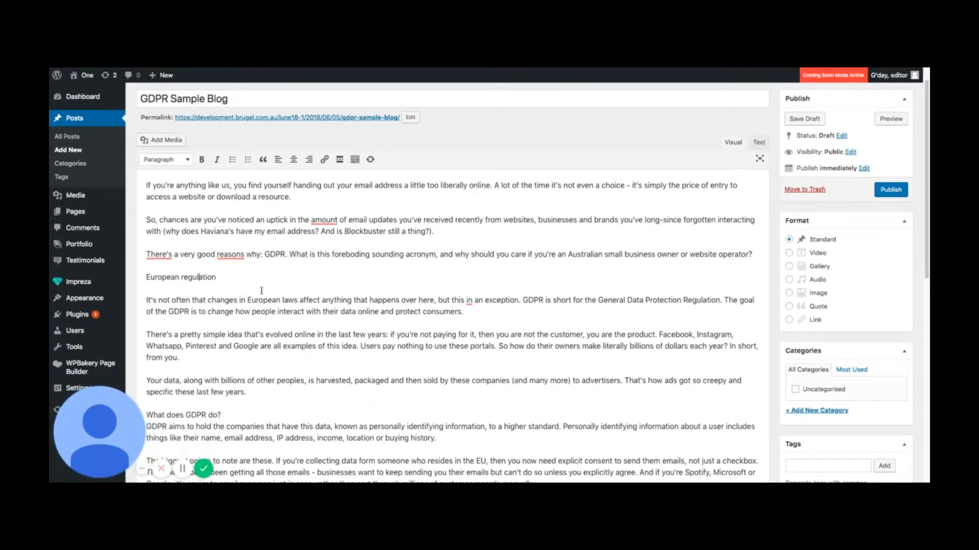
{"action": "left_click", "coordinate": [174, 160]}
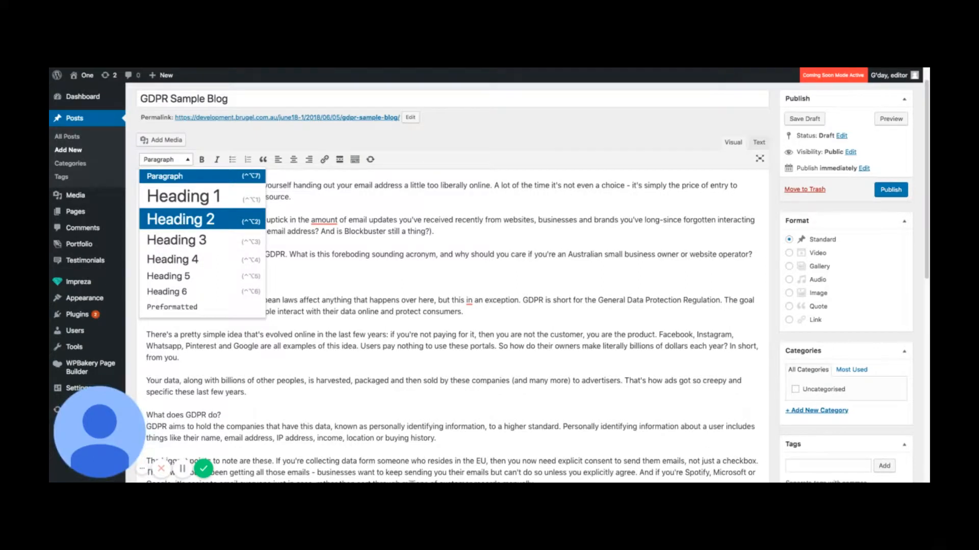
{"action": "left_click", "coordinate": [181, 220]}
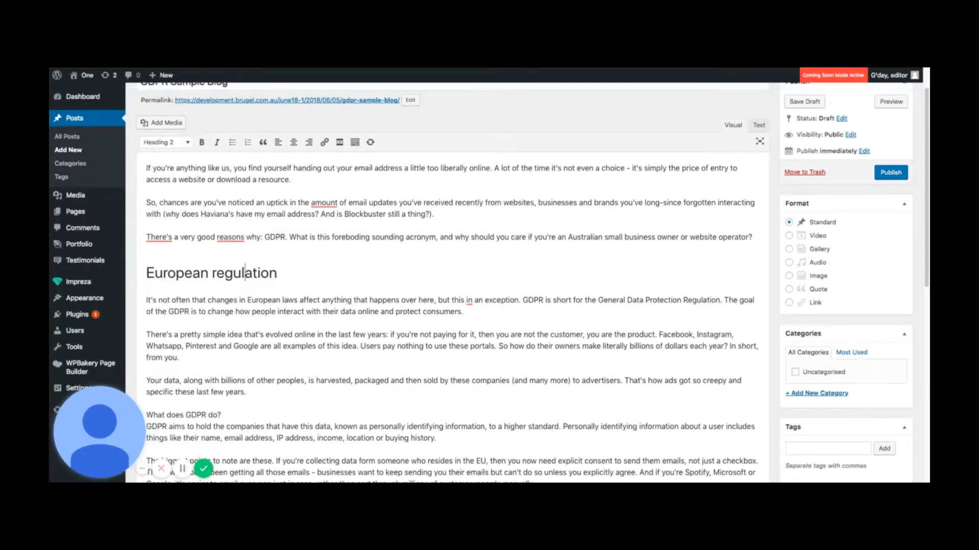
Step: Separate "What does GDPR do?" into its own paragraph and format it as Heading 3
{"action": "scroll", "coordinate": [240, 361], "scroll_direction": "down", "scroll_amount": 1}
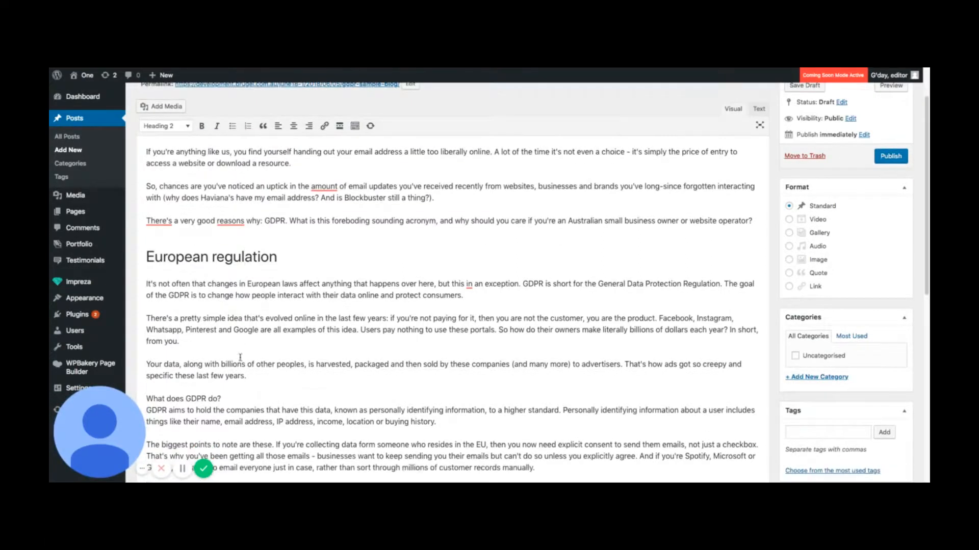
{"action": "left_click", "coordinate": [230, 396]}
{"action": "key", "text": "Return"}
{"action": "key", "text": "BackSpace"}
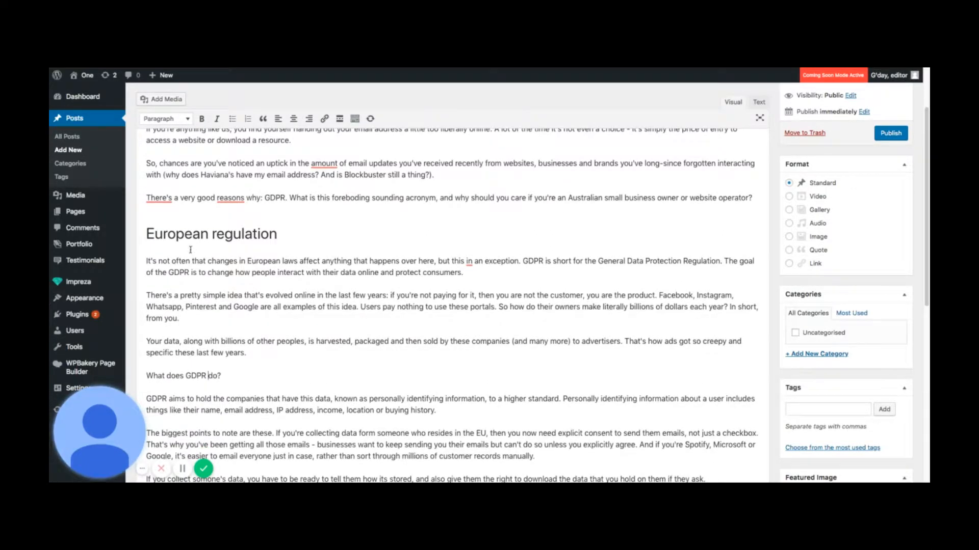
{"action": "scroll", "coordinate": [190, 250], "scroll_direction": "up", "scroll_amount": 1}
{"action": "left_click", "coordinate": [177, 137]}
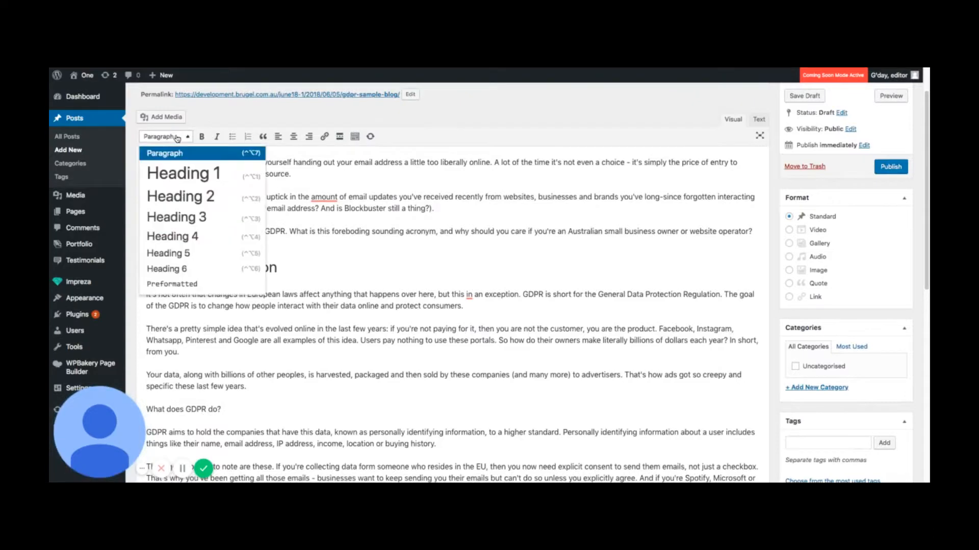
{"action": "left_click", "coordinate": [192, 217]}
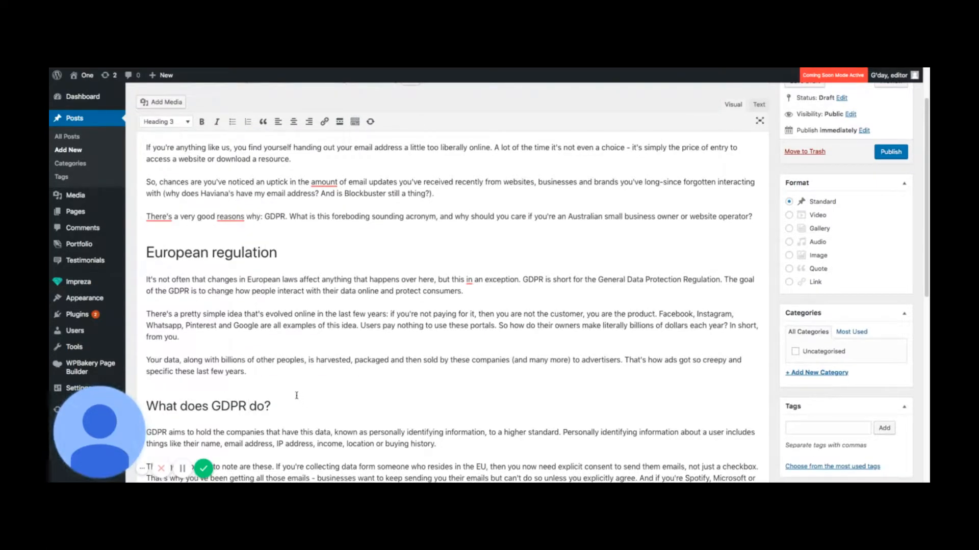
Step: Apply the Heading 2 format to the block that starts with "Why should Australians care?"
{"action": "scroll", "coordinate": [296, 396], "scroll_direction": "down", "scroll_amount": 5}
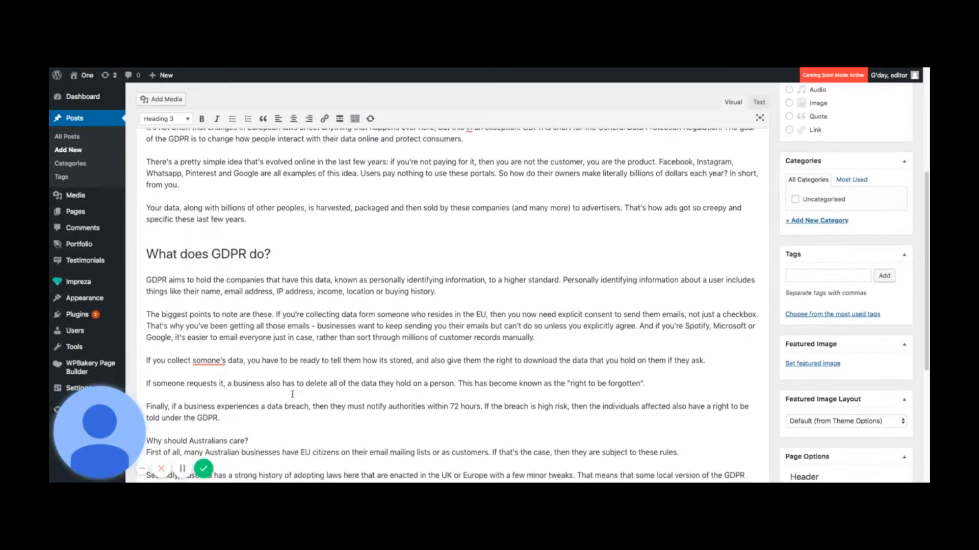
{"action": "scroll", "coordinate": [275, 413], "scroll_direction": "down", "scroll_amount": 1}
{"action": "left_click", "coordinate": [257, 420]}
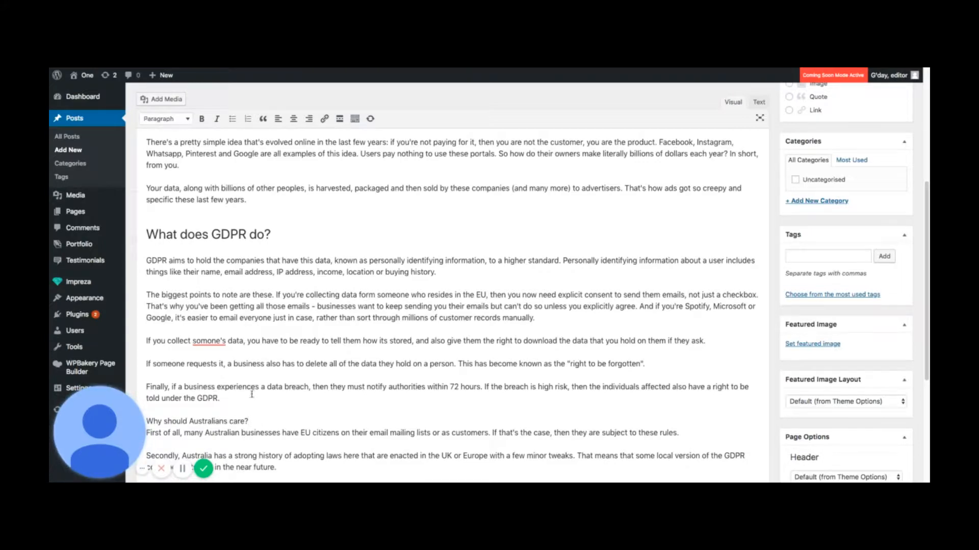
{"action": "scroll", "coordinate": [264, 363], "scroll_direction": "down", "scroll_amount": 2}
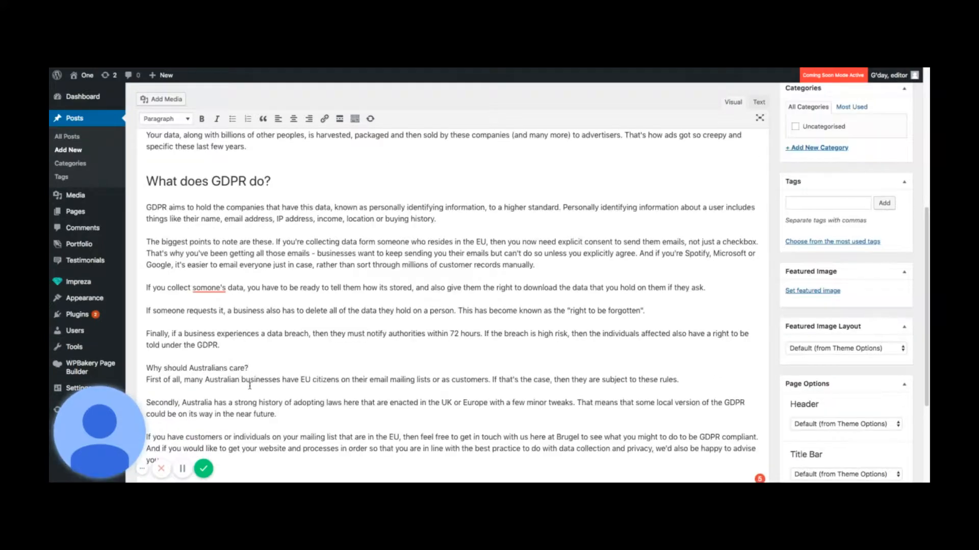
{"action": "left_click", "coordinate": [173, 119]}
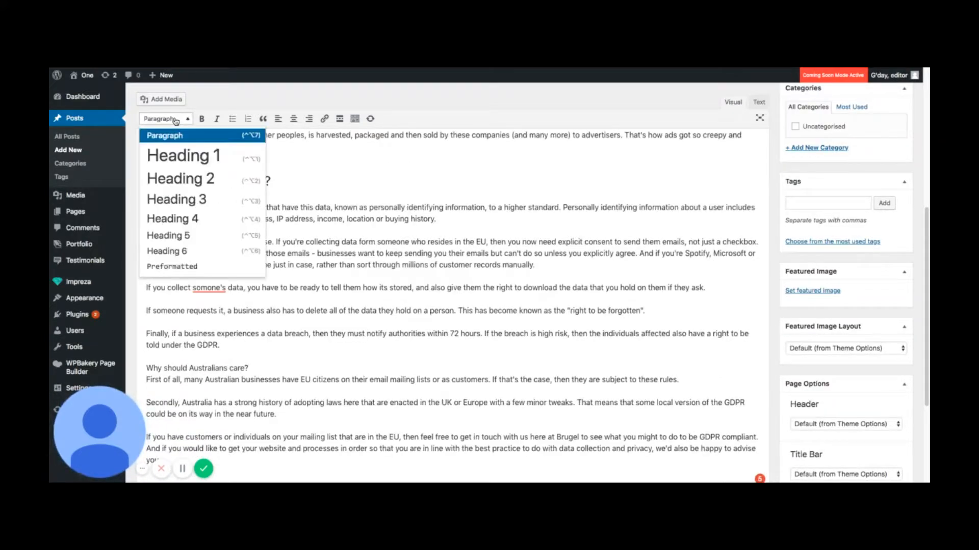
{"action": "left_click", "coordinate": [206, 182]}
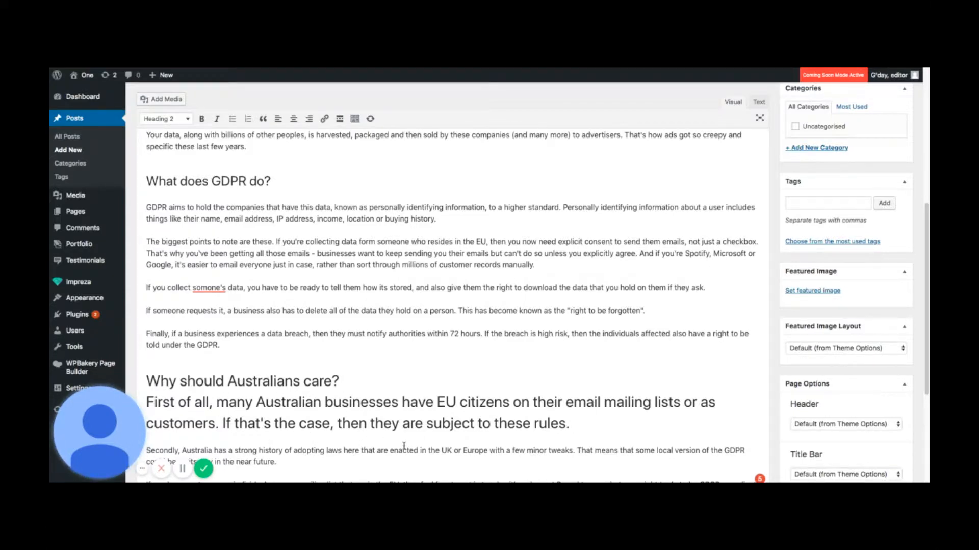
Step: Split the "First of all" text off from the "Why should Australians care?" heading and set it to Paragraph format
{"action": "key", "text": "Delete"}
{"action": "key", "text": "Return"}
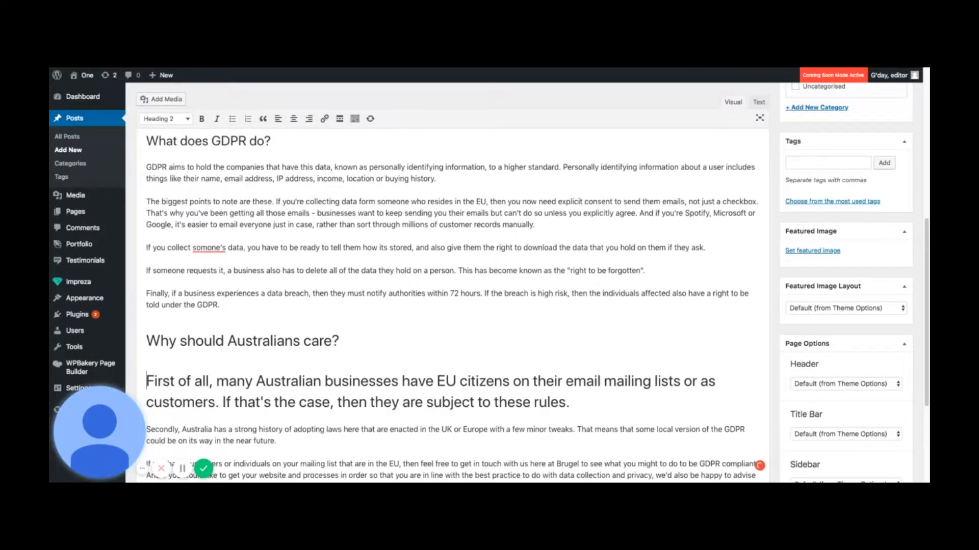
{"action": "left_click", "coordinate": [170, 118]}
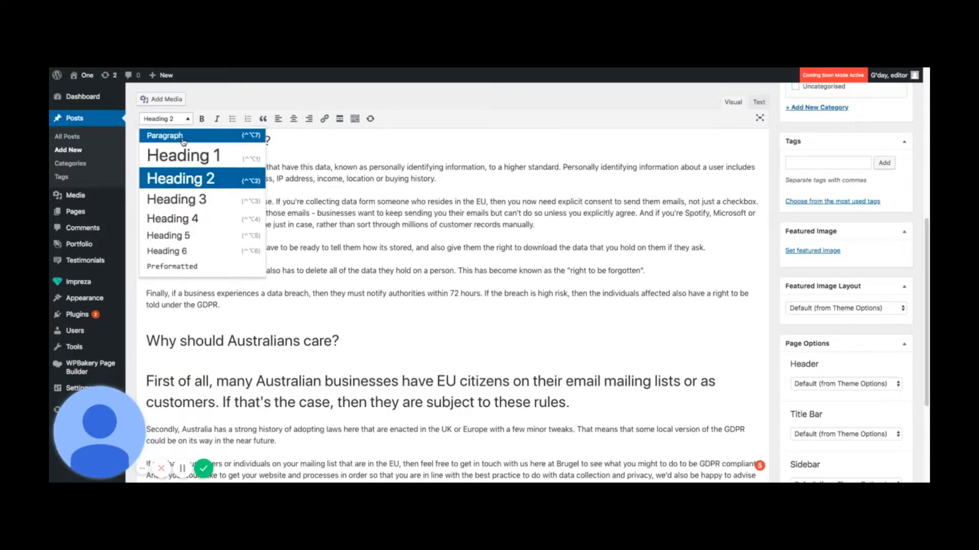
{"action": "left_click", "coordinate": [181, 133]}
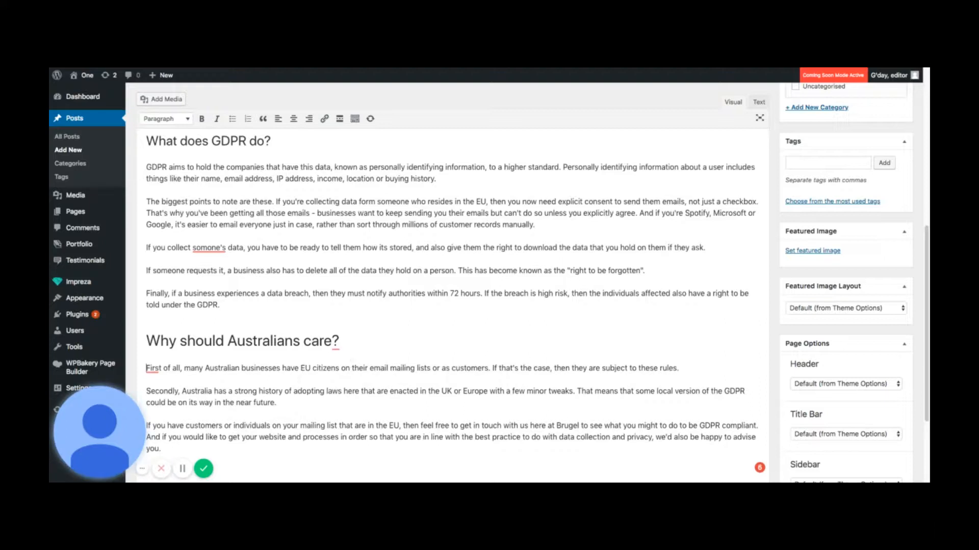
{"action": "scroll", "coordinate": [453, 283], "scroll_direction": "down", "scroll_amount": 5}
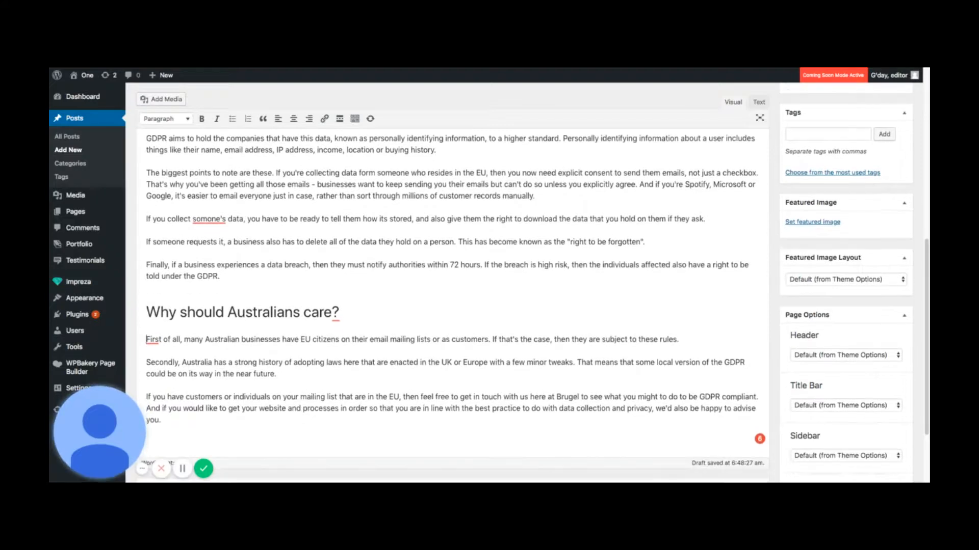
{"action": "scroll", "coordinate": [453, 282], "scroll_direction": "down", "scroll_amount": 1}
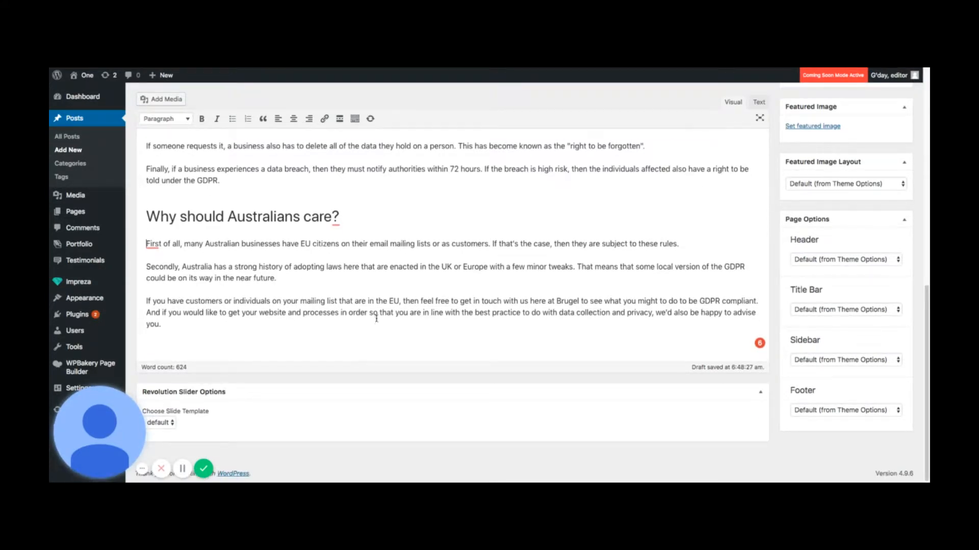
{"action": "scroll", "coordinate": [376, 319], "scroll_direction": "up", "scroll_amount": 10}
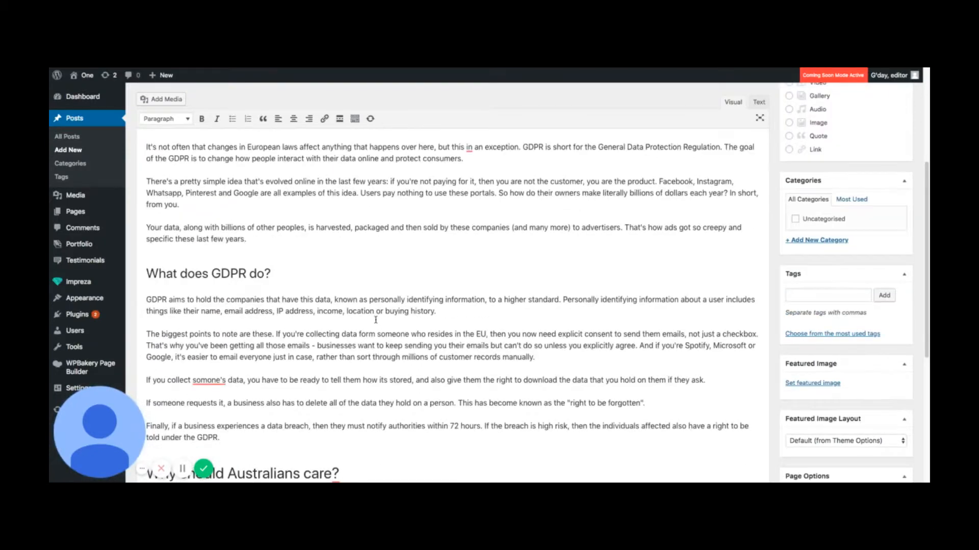
{"action": "scroll", "coordinate": [376, 319], "scroll_direction": "up", "scroll_amount": 8}
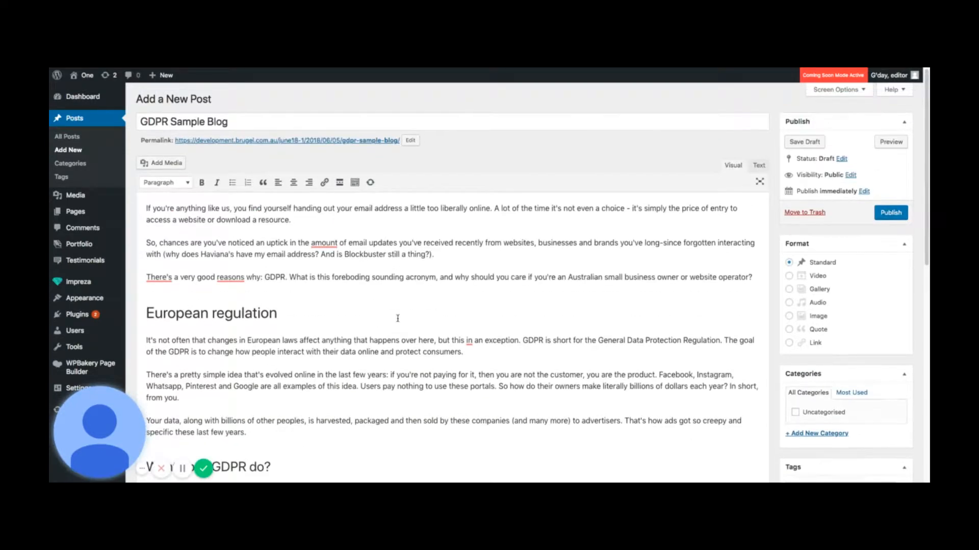
Step: Upload europe-3256079_1280.jpg, give it the alt text "GDPR Brugel Creative", and set it as the post's featured image
{"action": "scroll", "coordinate": [847, 308], "scroll_direction": "down", "scroll_amount": 3}
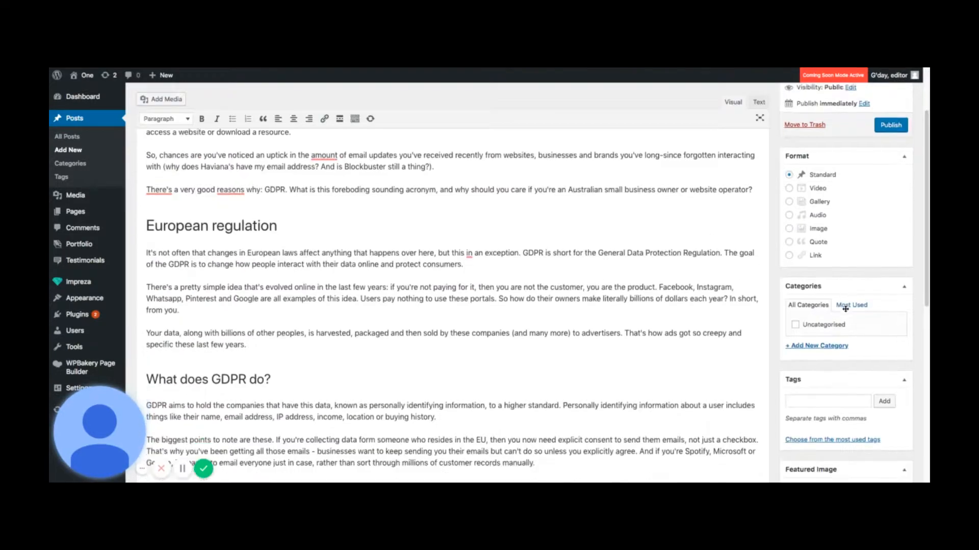
{"action": "scroll", "coordinate": [845, 309], "scroll_direction": "down", "scroll_amount": 3}
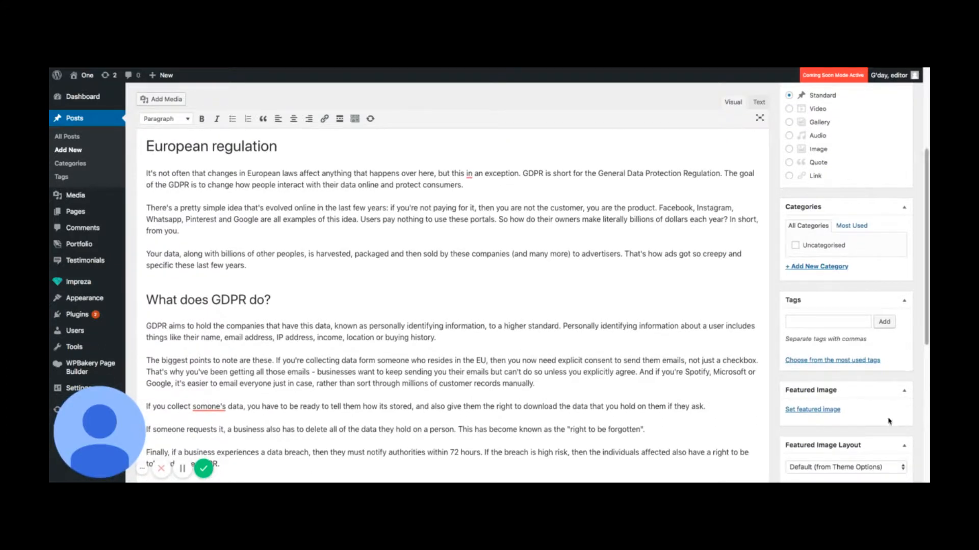
{"action": "left_click", "coordinate": [817, 411]}
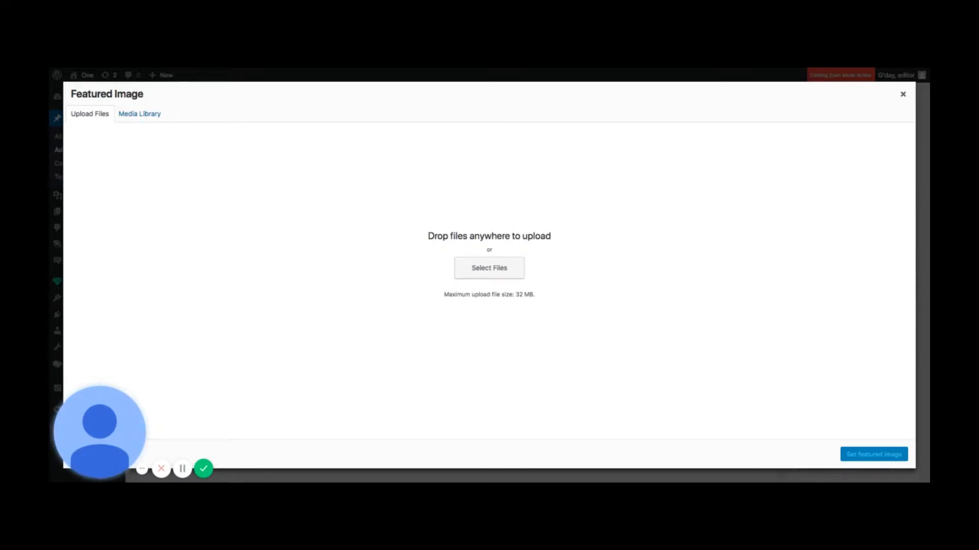
{"action": "left_click_drag", "start_coordinate": [490, 275], "coordinate": [490, 276]}
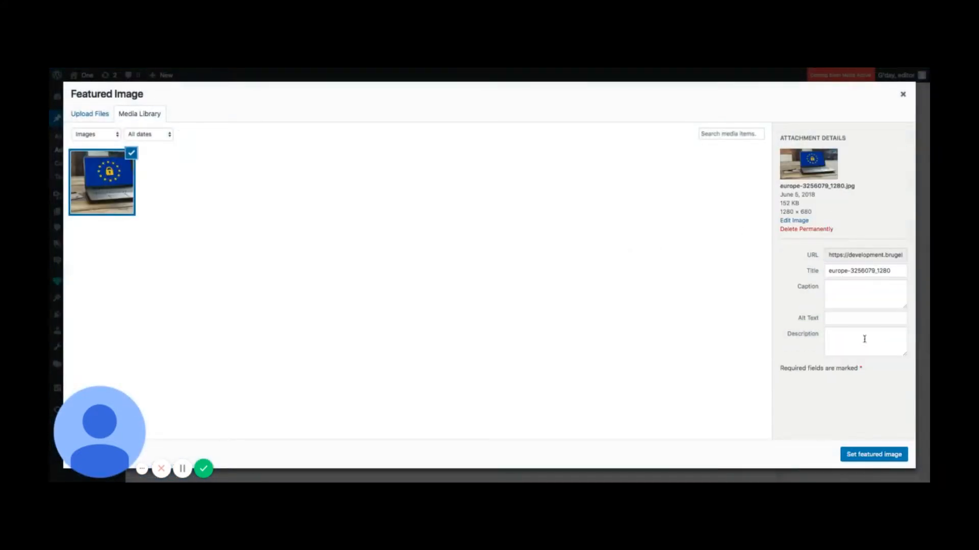
{"action": "left_click", "coordinate": [847, 318]}
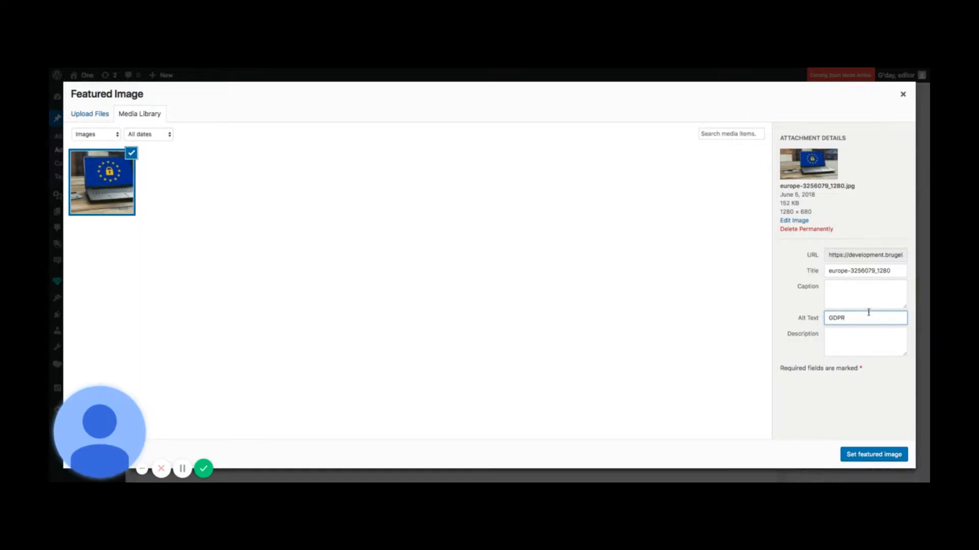
{"action": "type", "text": "Brugel Creative"}
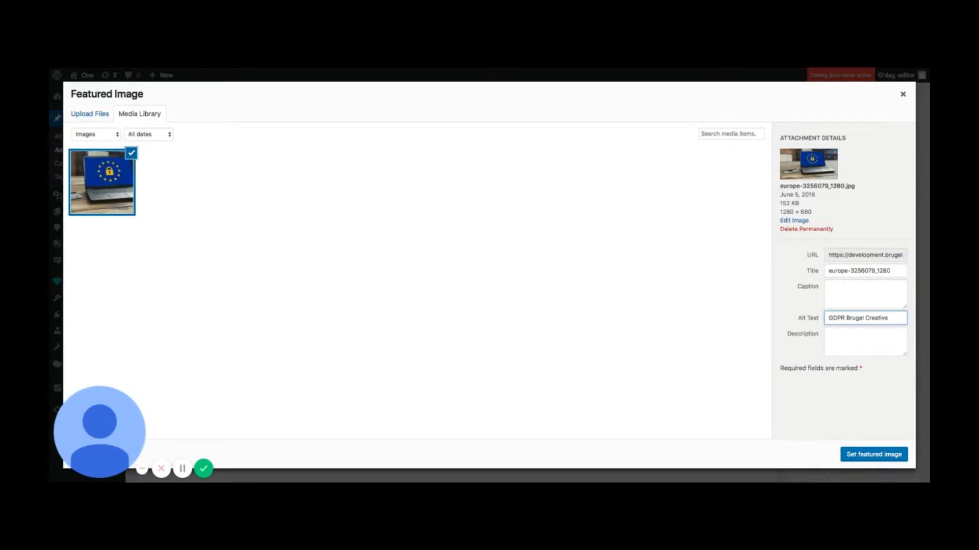
{"action": "left_click", "coordinate": [860, 457]}
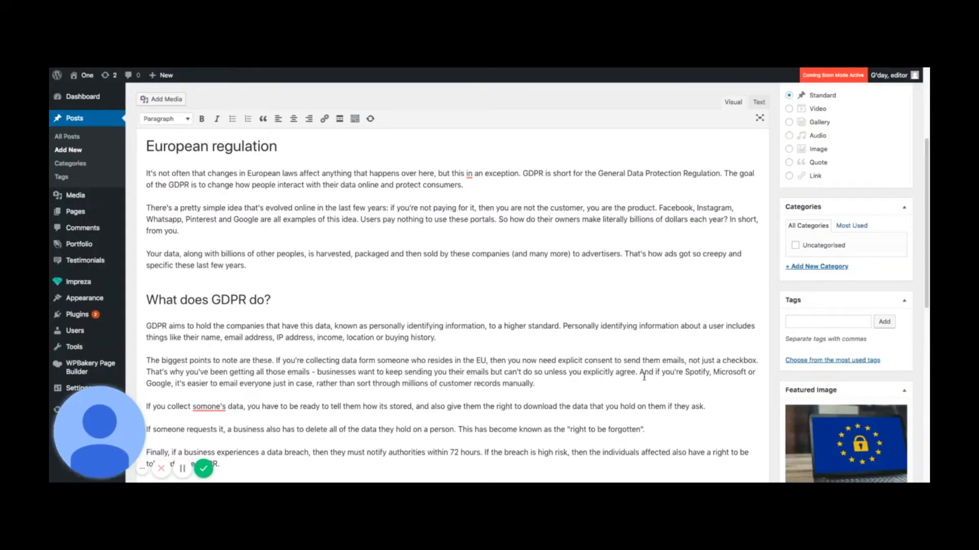
Step: Check the post's publish date and time options and close them
{"action": "scroll", "coordinate": [643, 377], "scroll_direction": "down", "scroll_amount": 10}
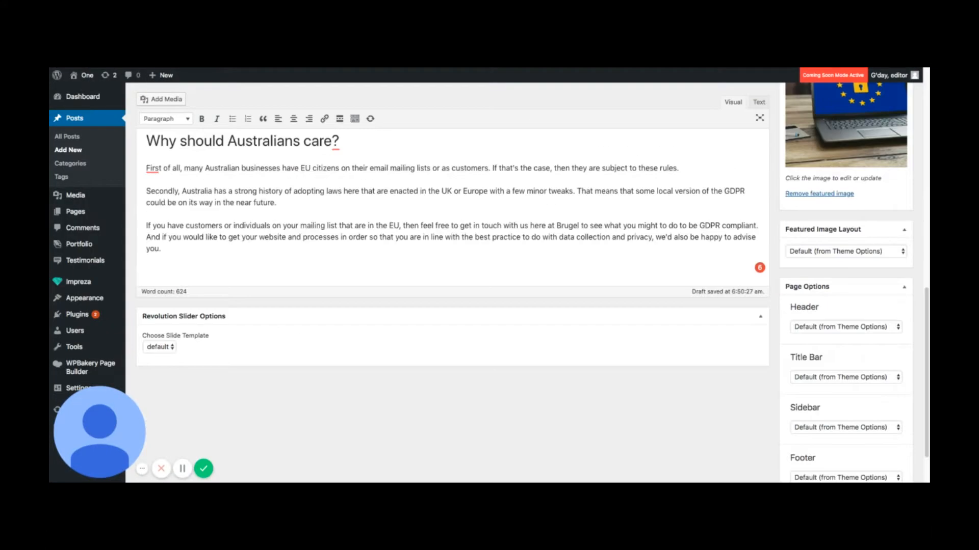
{"action": "scroll", "coordinate": [453, 280], "scroll_direction": "up", "scroll_amount": 15}
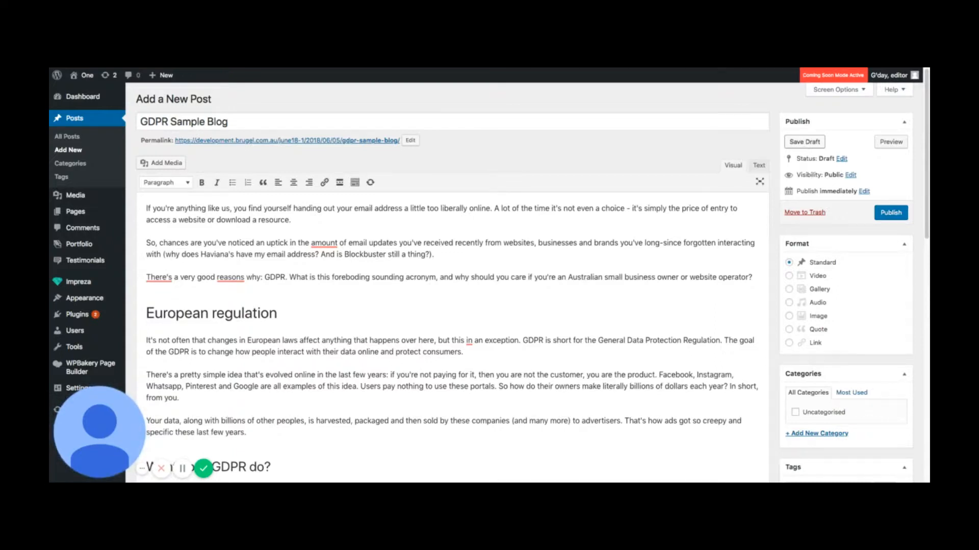
{"action": "left_click", "coordinate": [863, 193]}
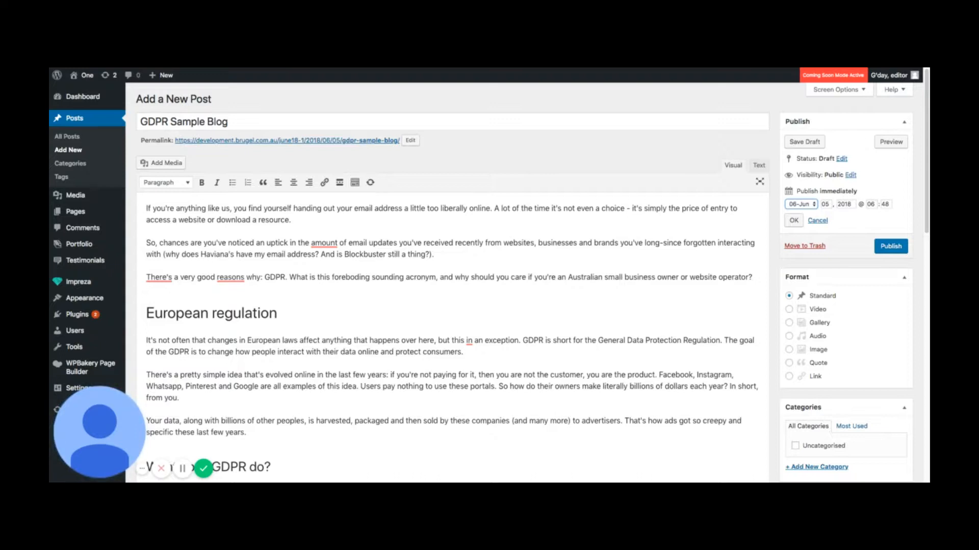
{"action": "left_click", "coordinate": [884, 204]}
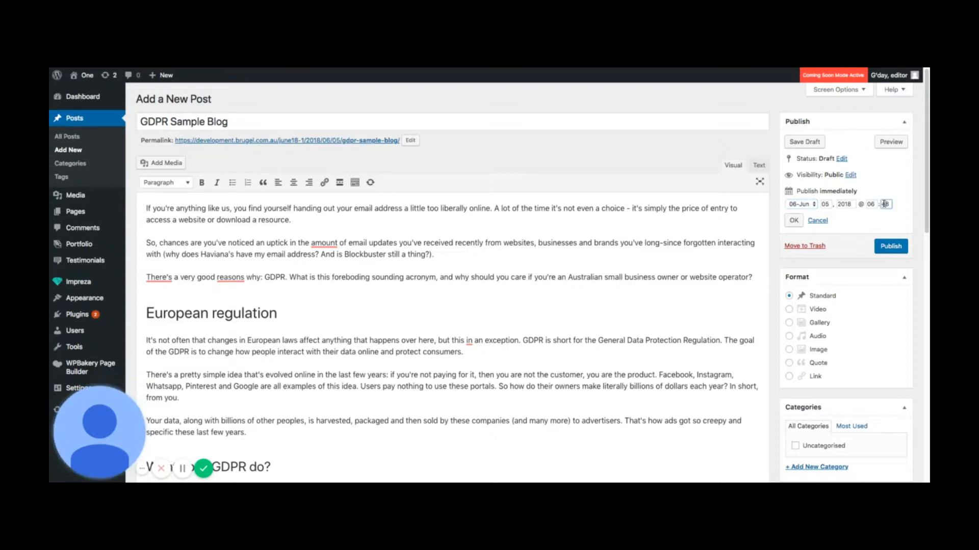
{"action": "left_click", "coordinate": [791, 221]}
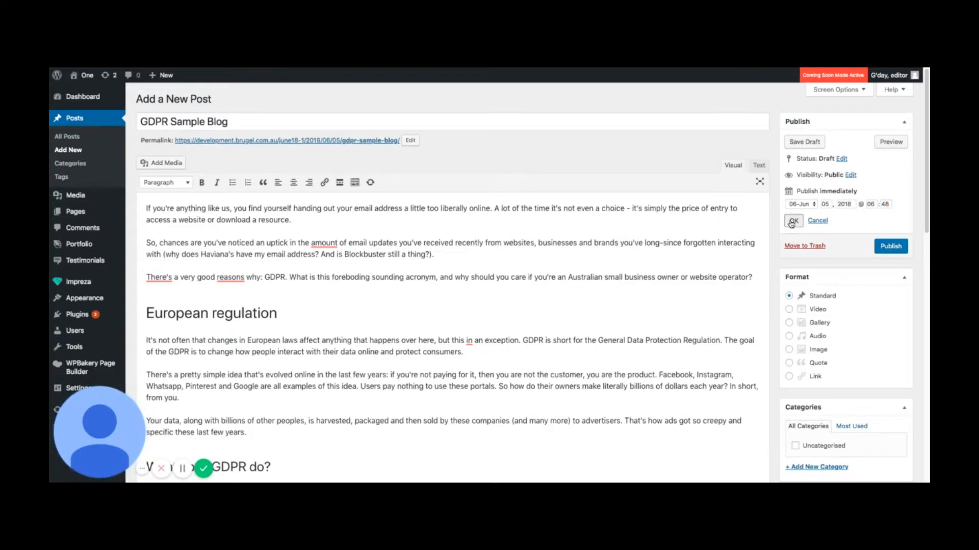
Step: Preview the "GDPR Sample Blog" post and publish it immediately
{"action": "left_click", "coordinate": [887, 145]}
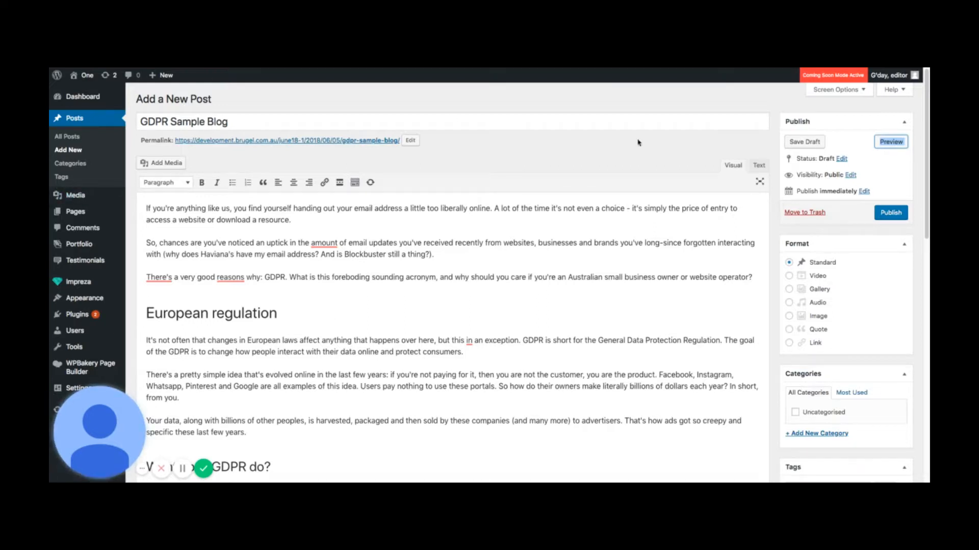
{"action": "left_click", "coordinate": [897, 214]}
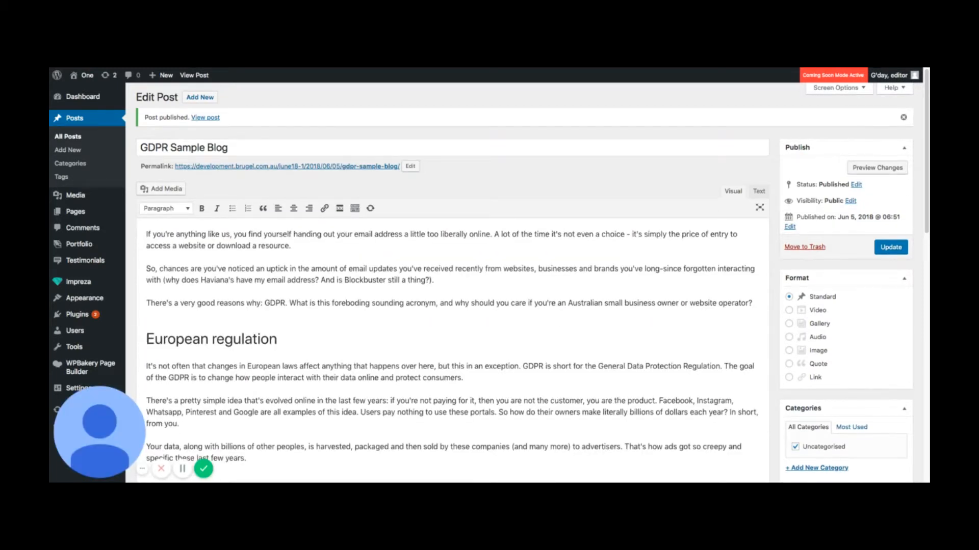
Step: View the published post on the site and check its featured image, title, headings, body text and comment section
{"action": "left_click", "coordinate": [188, 77]}
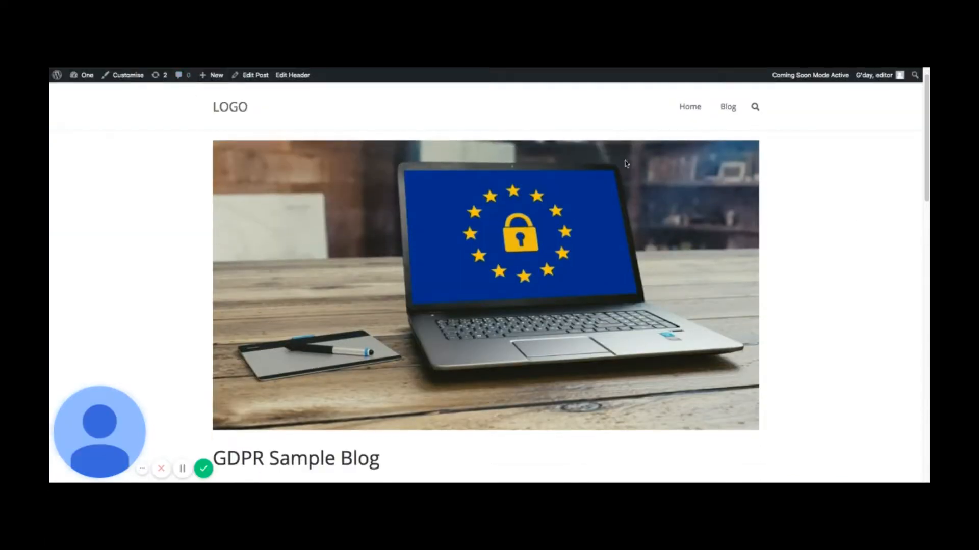
{"action": "scroll", "coordinate": [513, 270], "scroll_direction": "down", "scroll_amount": 3}
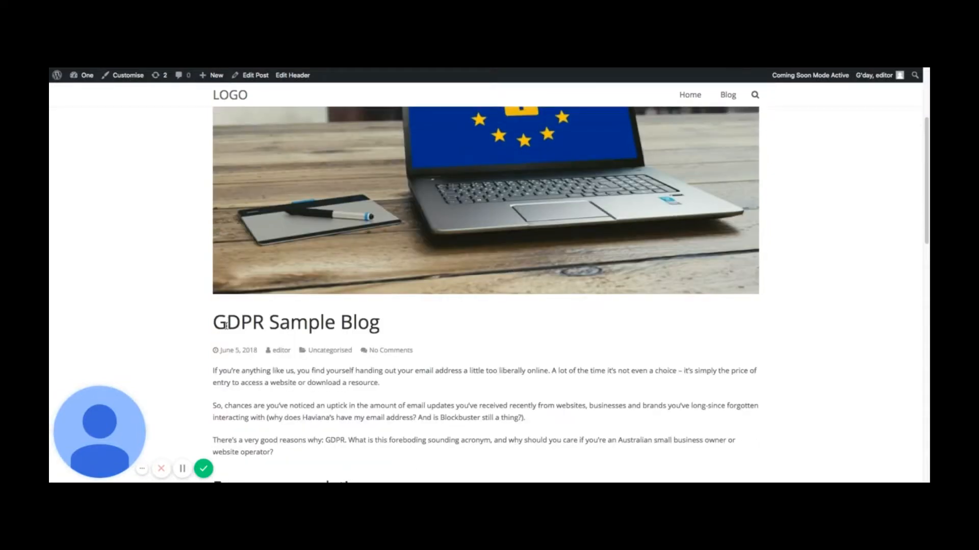
{"action": "left_click_drag", "start_coordinate": [226, 326], "coordinate": [380, 323]}
{"action": "scroll", "coordinate": [398, 326], "scroll_direction": "down", "scroll_amount": 1}
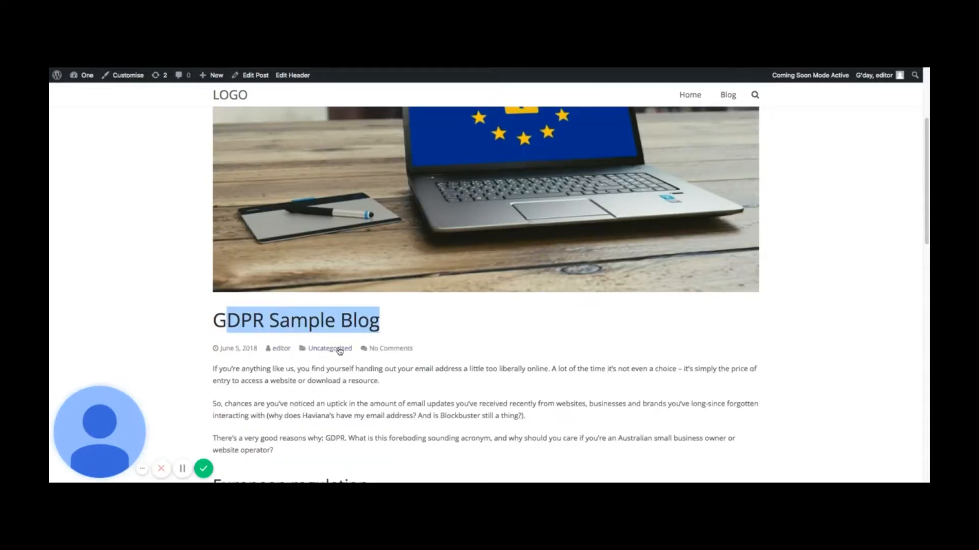
{"action": "scroll", "coordinate": [379, 350], "scroll_direction": "down", "scroll_amount": 2}
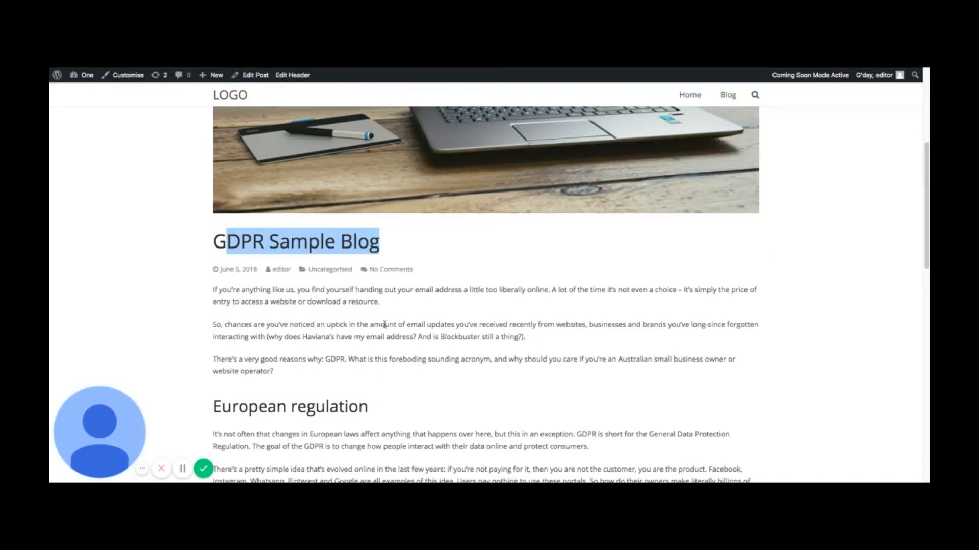
{"action": "scroll", "coordinate": [331, 394], "scroll_direction": "down", "scroll_amount": 10}
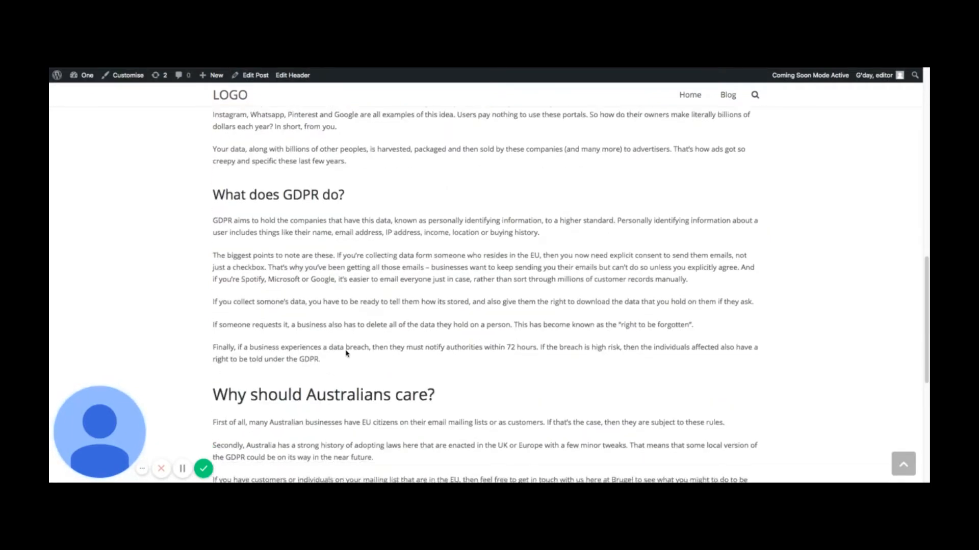
{"action": "scroll", "coordinate": [345, 352], "scroll_direction": "down", "scroll_amount": 3}
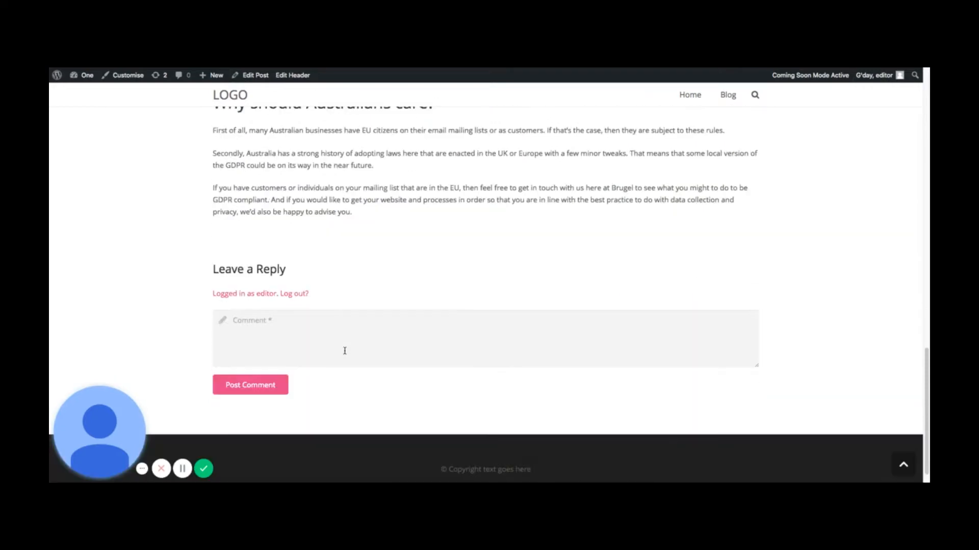
{"action": "scroll", "coordinate": [347, 337], "scroll_direction": "down", "scroll_amount": 1}
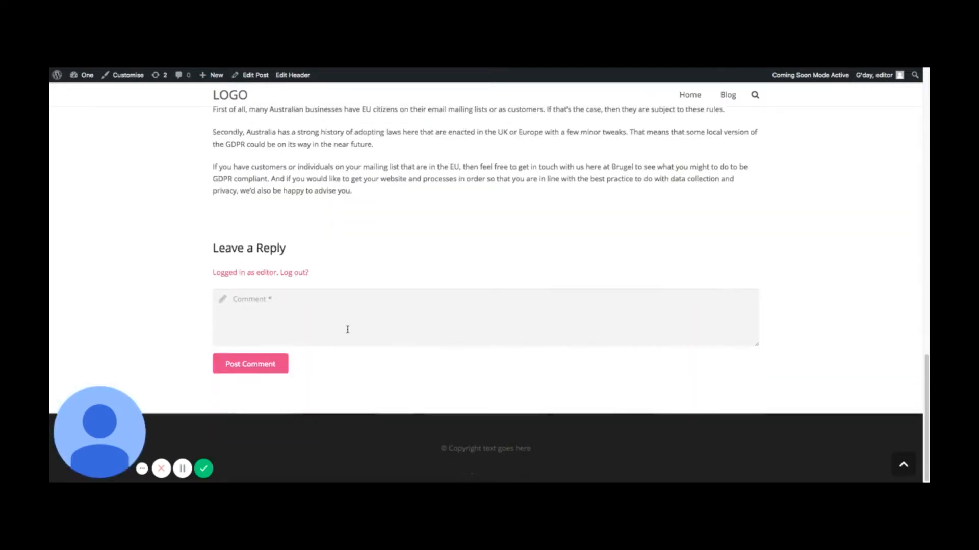
{"action": "scroll", "coordinate": [348, 330], "scroll_direction": "up", "scroll_amount": 15}
{"action": "scroll", "coordinate": [348, 330], "scroll_direction": "up", "scroll_amount": 4}
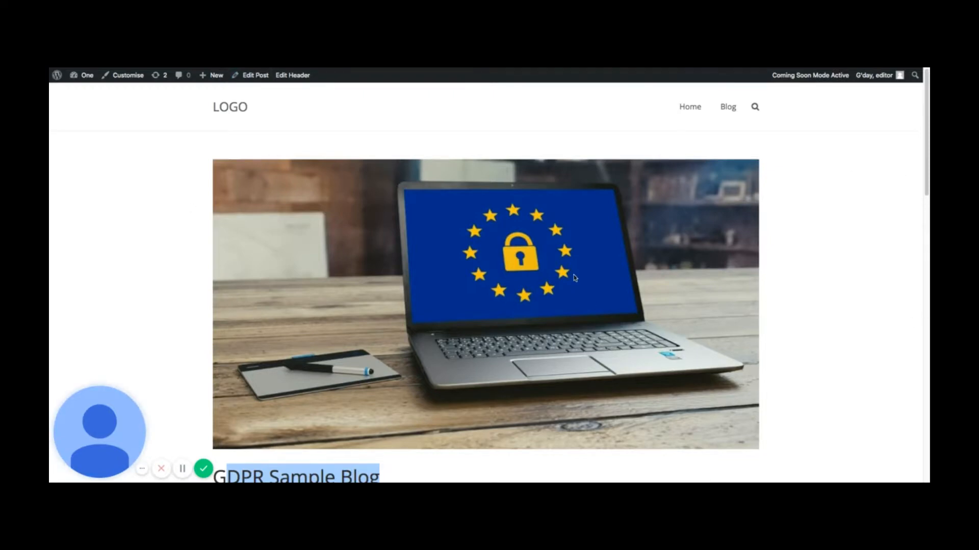
{"action": "scroll", "coordinate": [628, 301], "scroll_direction": "down", "scroll_amount": 9}
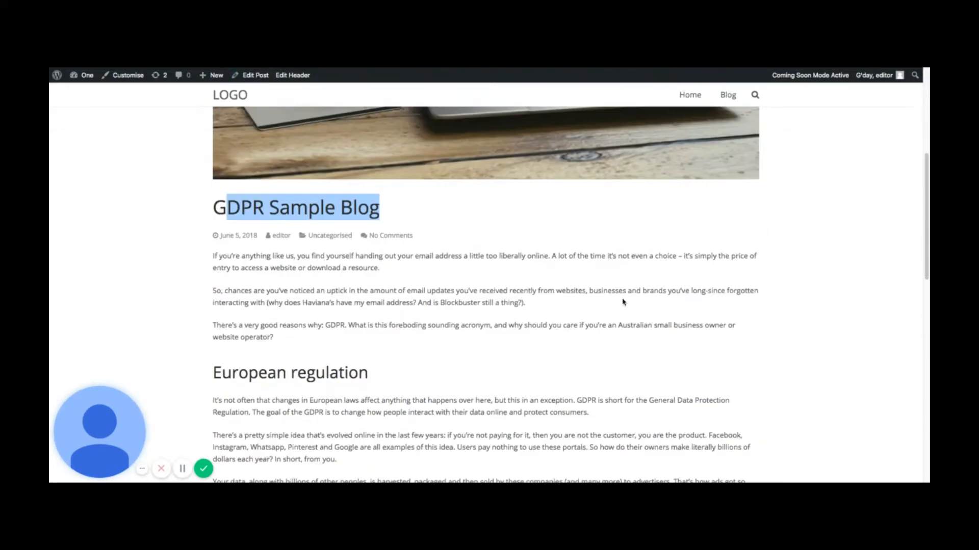
{"action": "scroll", "coordinate": [620, 302], "scroll_direction": "down", "scroll_amount": 4}
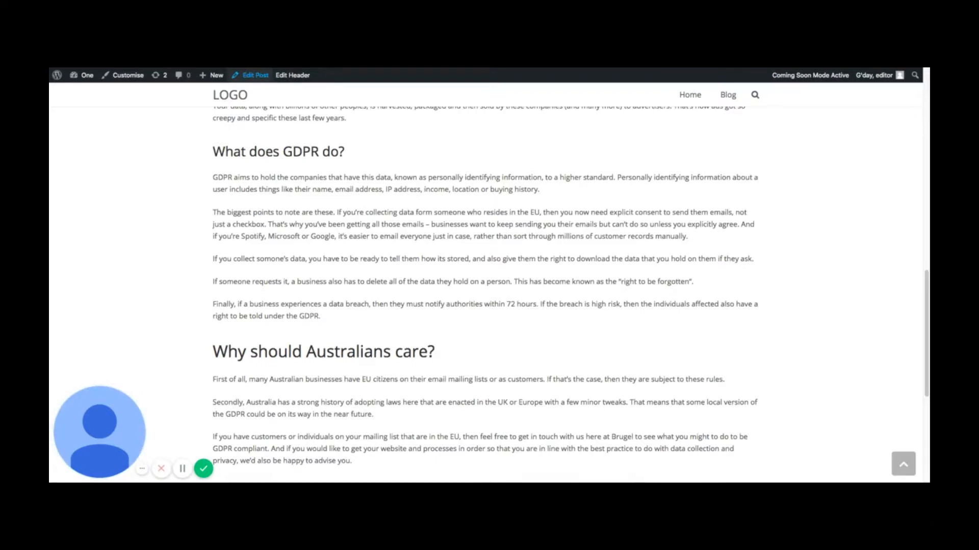
Step: Reopen the post for editing and insert the laptop image from the media library before the first paragraph under "European regulation"
{"action": "left_click", "coordinate": [254, 75]}
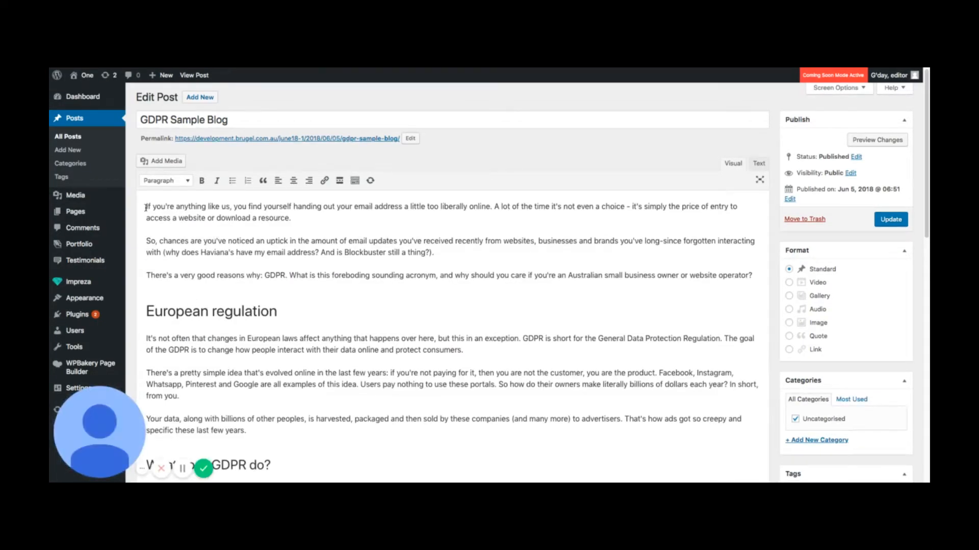
{"action": "left_click", "coordinate": [148, 338]}
{"action": "left_click", "coordinate": [162, 163]}
{"action": "left_click", "coordinate": [201, 185]}
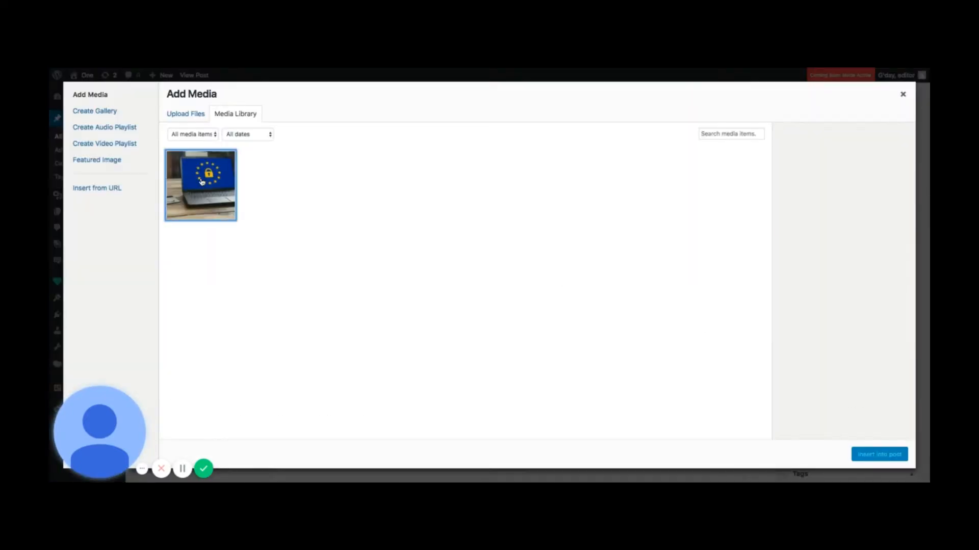
{"action": "left_click", "coordinate": [861, 455]}
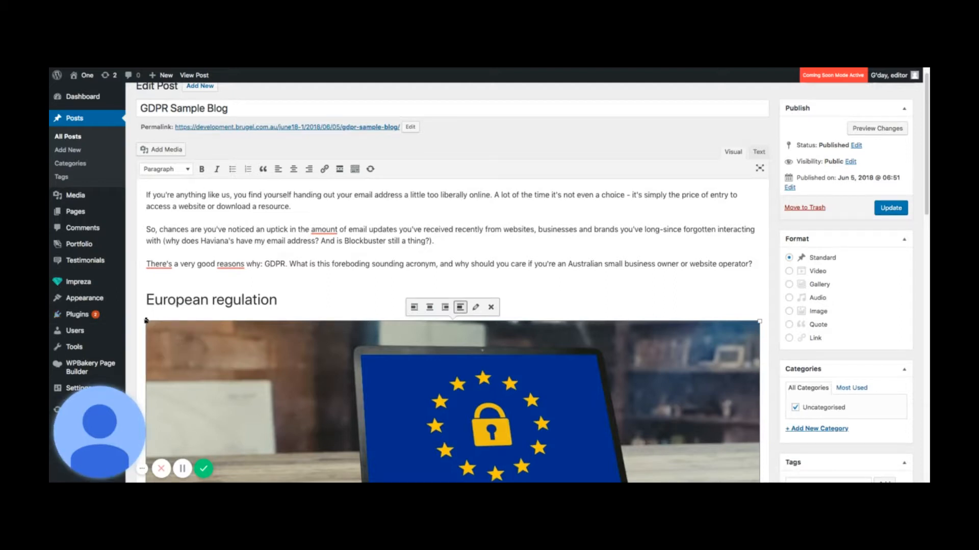
Step: Shrink the inserted laptop image to about 30% of the text width and align it left so the text wraps beside it
{"action": "left_click_drag", "start_coordinate": [146, 320], "coordinate": [299, 460]}
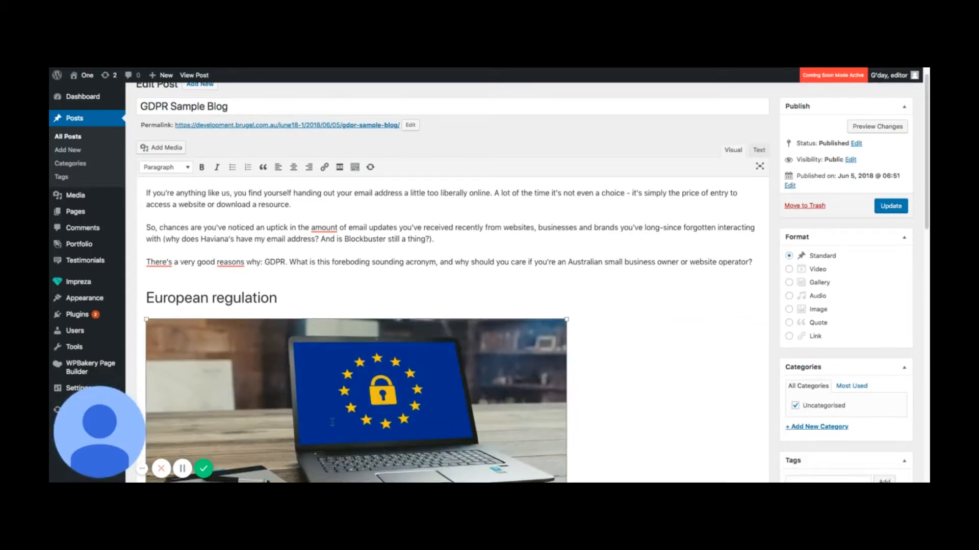
{"action": "scroll", "coordinate": [592, 434], "scroll_direction": "down", "scroll_amount": 1}
{"action": "scroll", "coordinate": [592, 434], "scroll_direction": "down", "scroll_amount": 3}
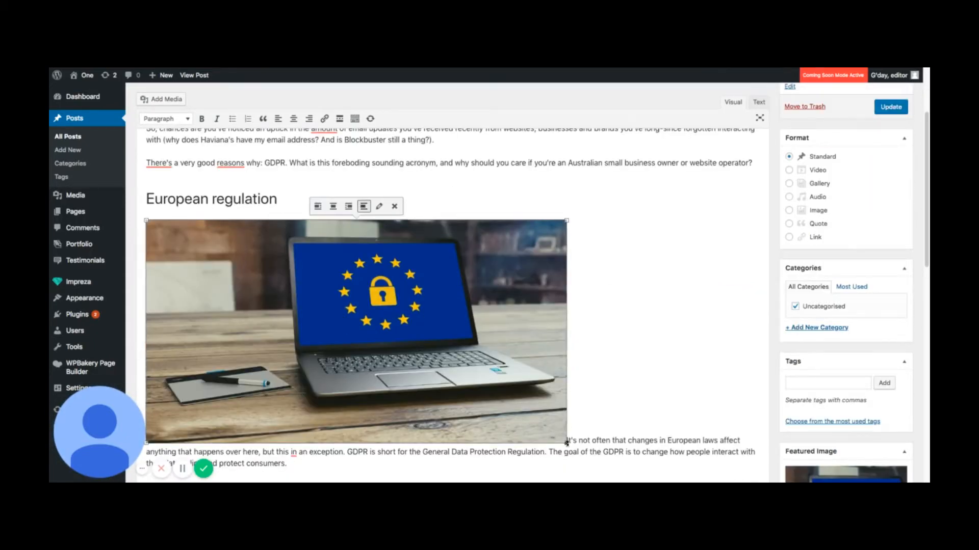
{"action": "left_click_drag", "start_coordinate": [566, 442], "coordinate": [372, 376]}
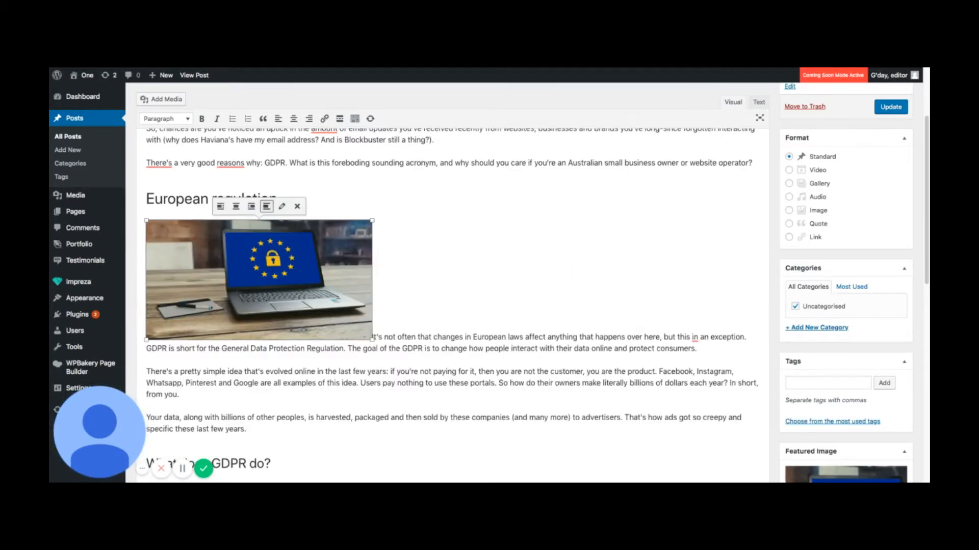
{"action": "left_click_drag", "start_coordinate": [372, 340], "coordinate": [330, 317]}
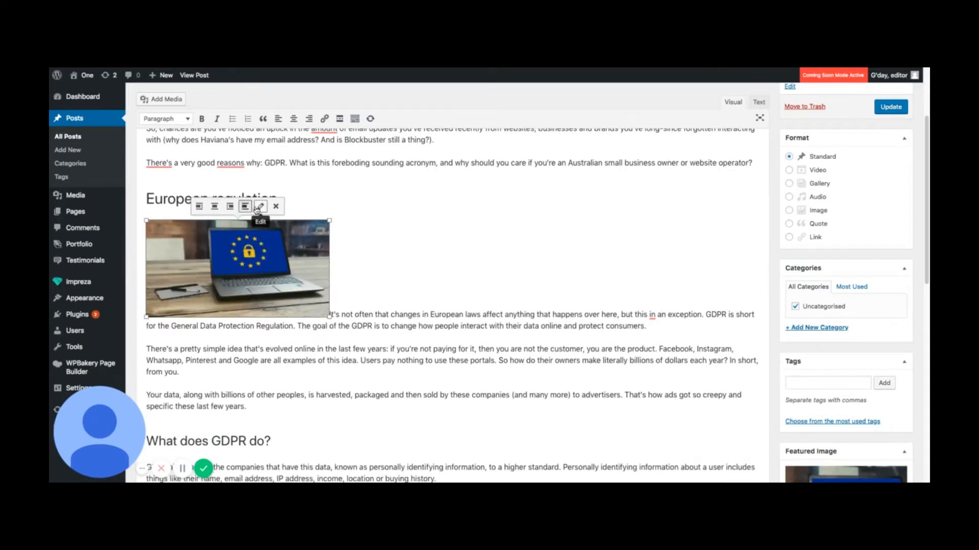
{"action": "left_click", "coordinate": [199, 207]}
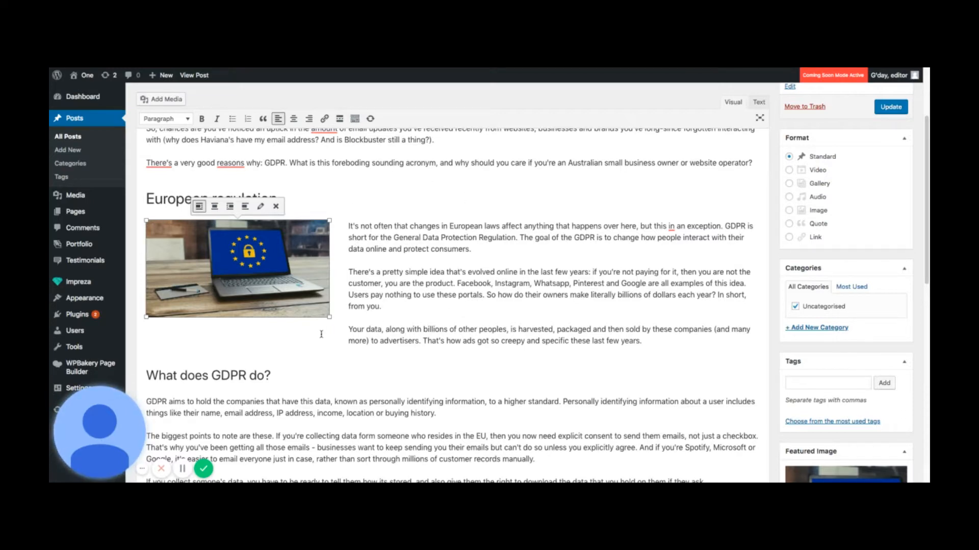
Step: Add the tag "GDPR" to the post
{"action": "scroll", "coordinate": [438, 383], "scroll_direction": "down", "scroll_amount": 3}
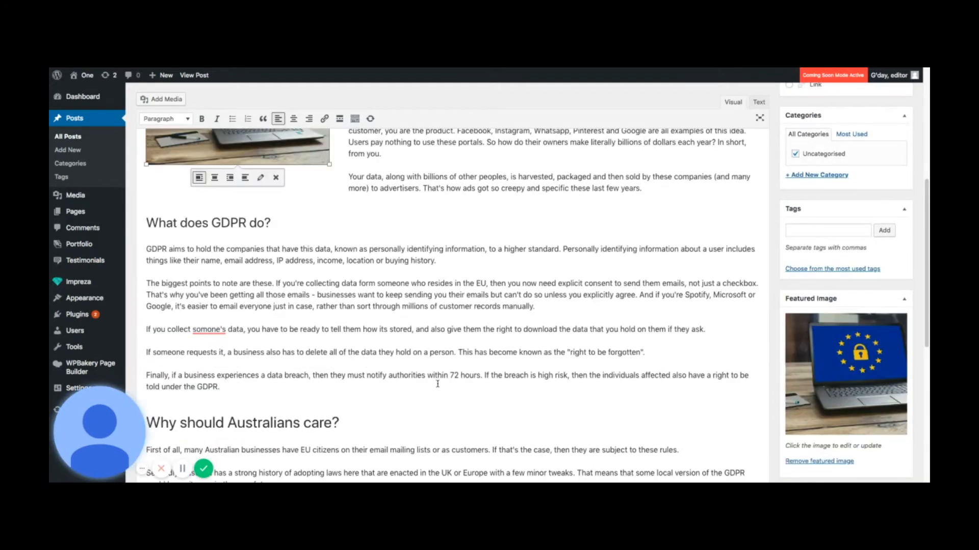
{"action": "left_click", "coordinate": [798, 228]}
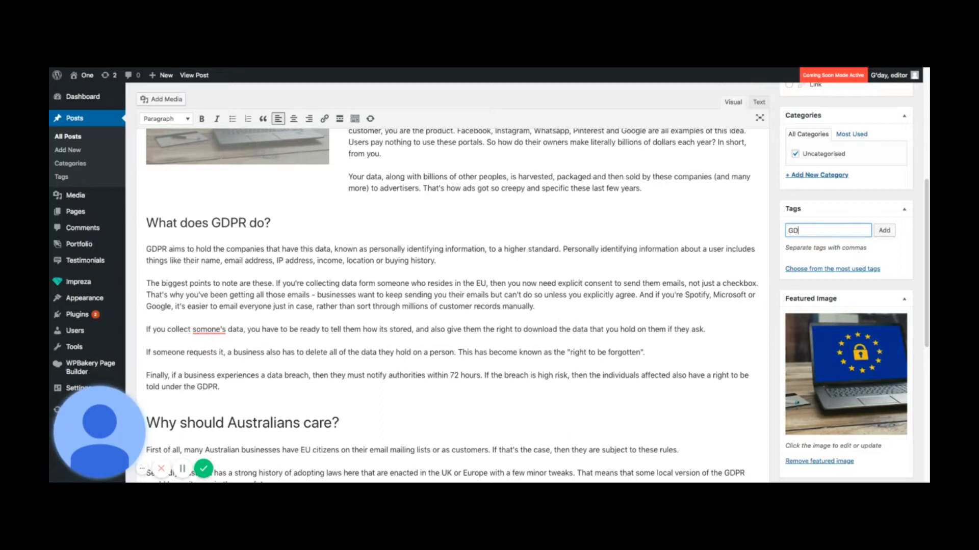
{"action": "type", "text": "PR"}
{"action": "key", "text": "Return"}
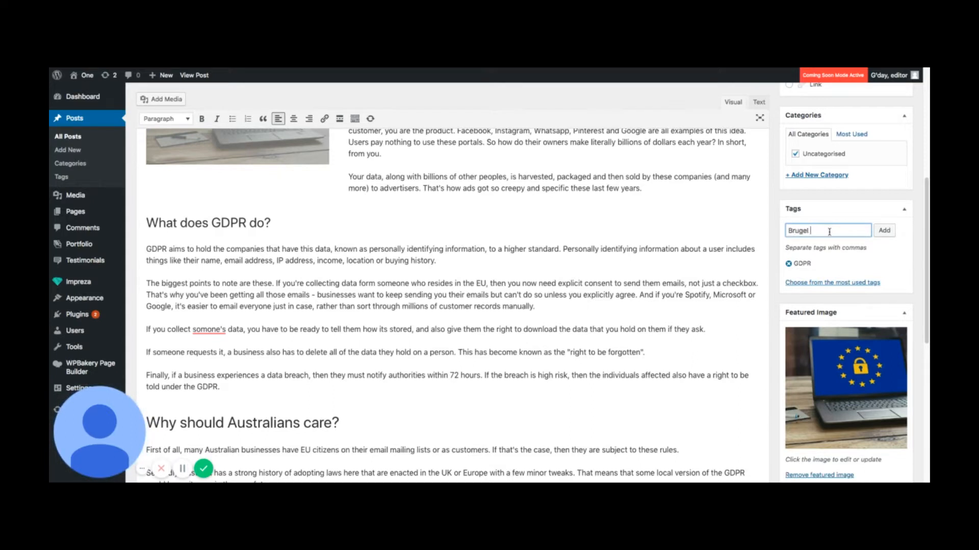
Step: Add the tag "Brugel Creative" to the post
{"action": "type", "text": "Brugel Creative"}
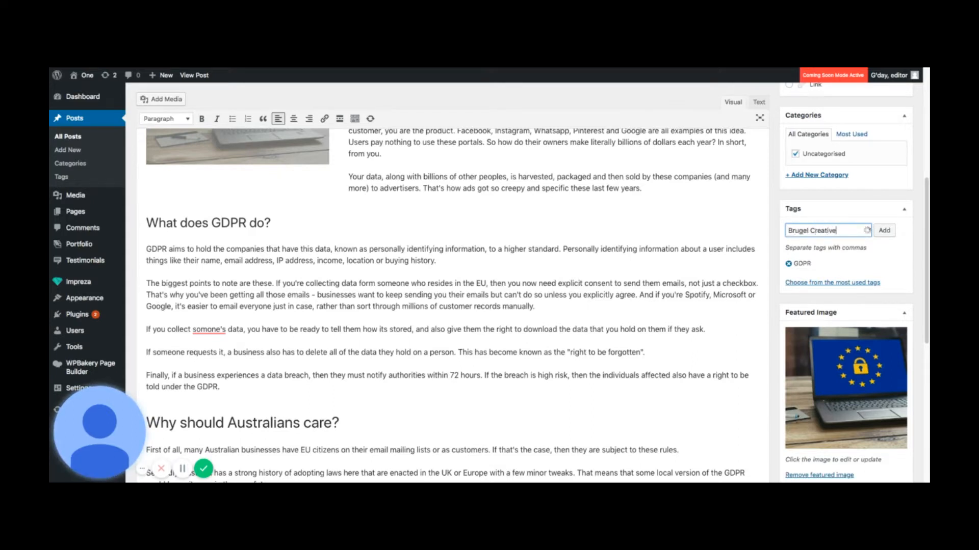
{"action": "left_click", "coordinate": [877, 232]}
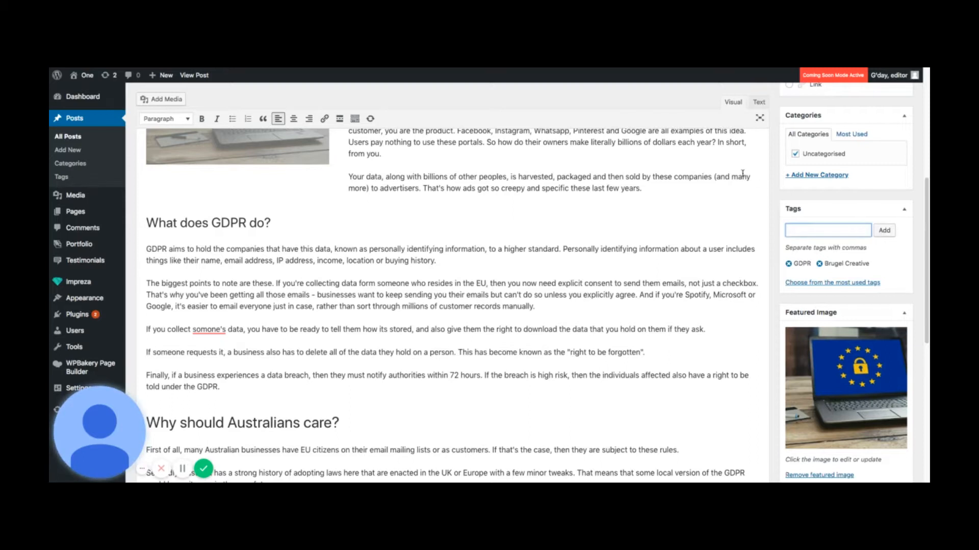
Step: Create a new category "GDPR" for the post and remove the post from the Uncategorised category
{"action": "left_click", "coordinate": [801, 174]}
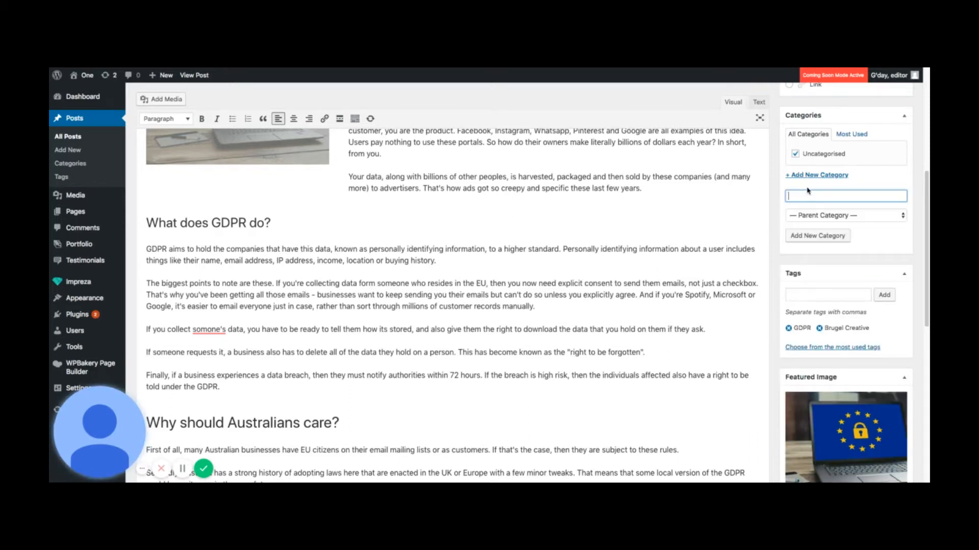
{"action": "type", "text": "GDPR"}
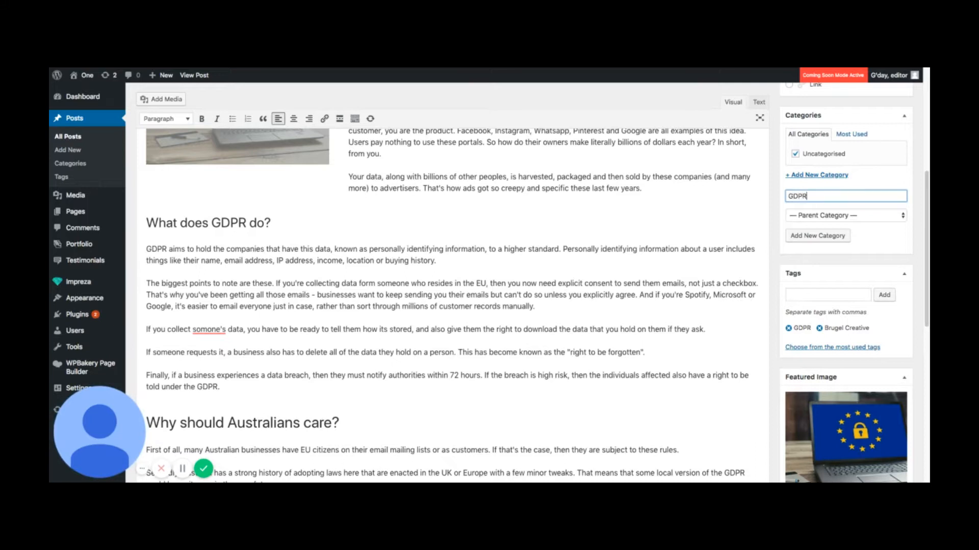
{"action": "left_click", "coordinate": [827, 237]}
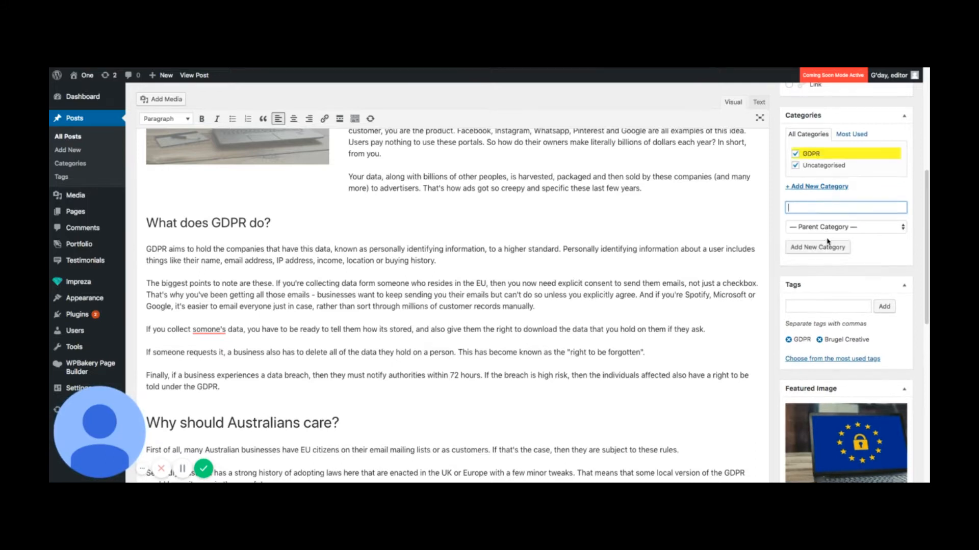
{"action": "left_click", "coordinate": [795, 166]}
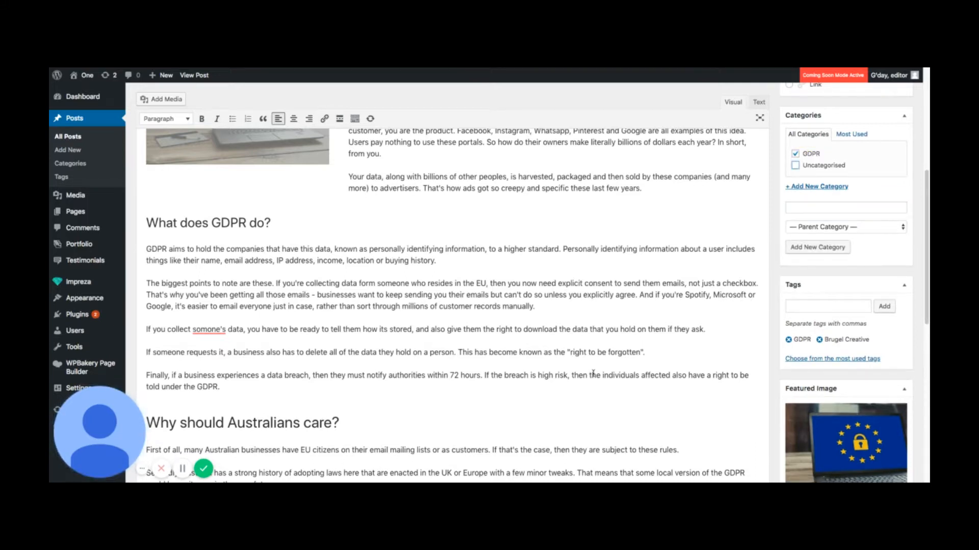
Step: Update the published post with the inline image, tags and category changes
{"action": "scroll", "coordinate": [604, 387], "scroll_direction": "down", "scroll_amount": 2}
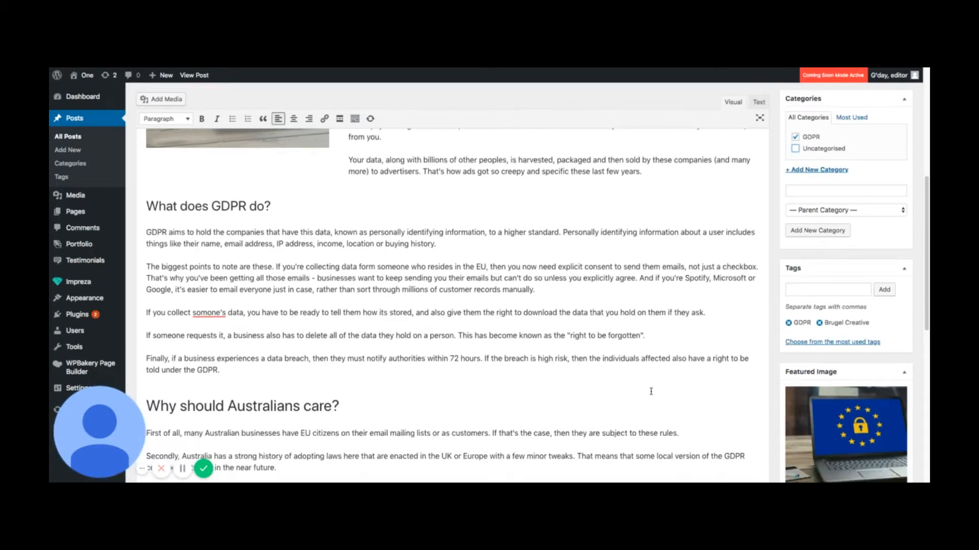
{"action": "scroll", "coordinate": [649, 390], "scroll_direction": "down", "scroll_amount": 10}
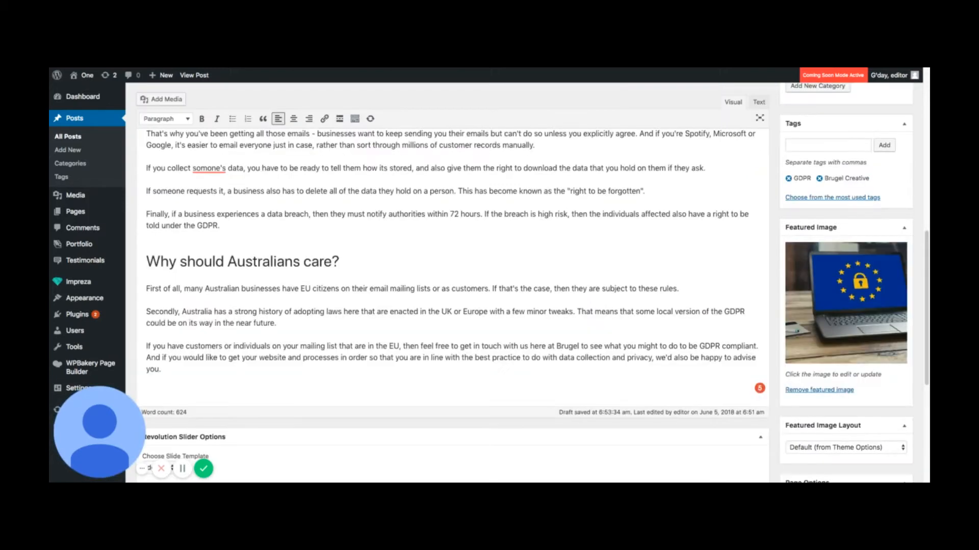
{"action": "scroll", "coordinate": [453, 283], "scroll_direction": "up", "scroll_amount": 10}
{"action": "scroll", "coordinate": [453, 283], "scroll_direction": "up", "scroll_amount": 5}
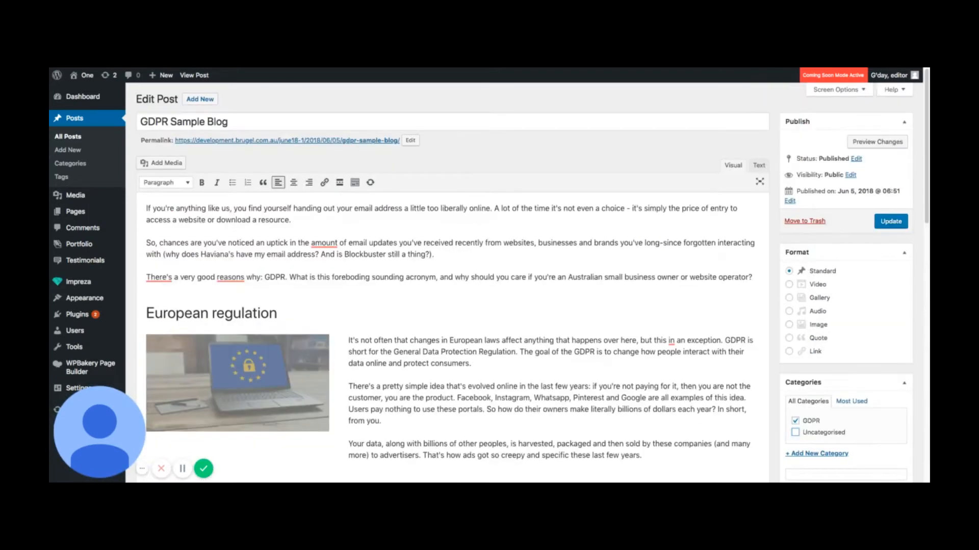
{"action": "left_click", "coordinate": [888, 223]}
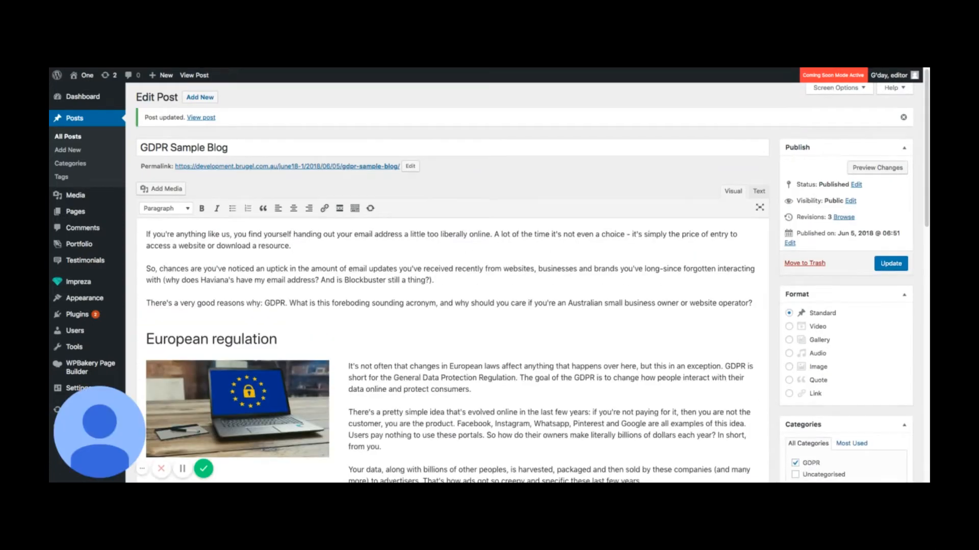
Step: View the updated post on the site and check its category, wrapped inline image and tags
{"action": "left_click", "coordinate": [203, 76]}
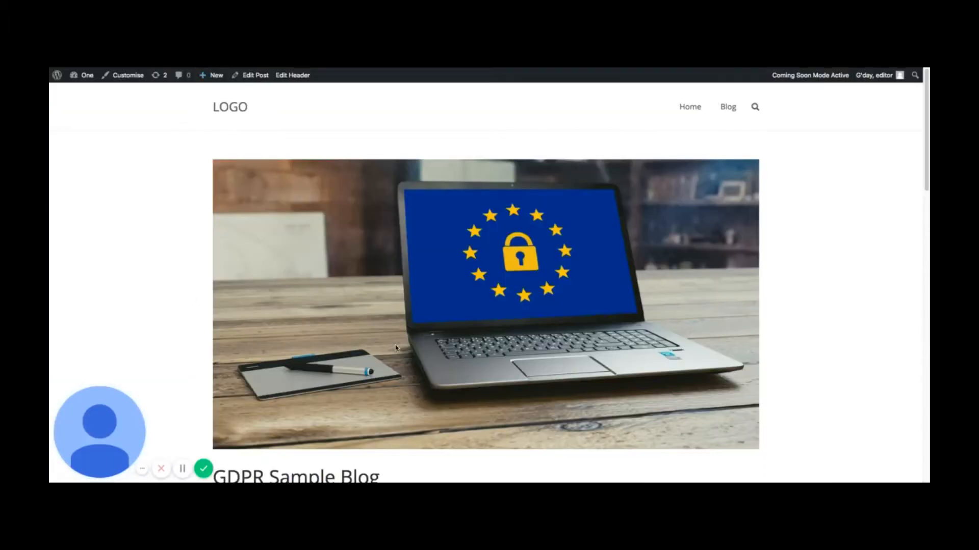
{"action": "scroll", "coordinate": [395, 348], "scroll_direction": "down", "scroll_amount": 3}
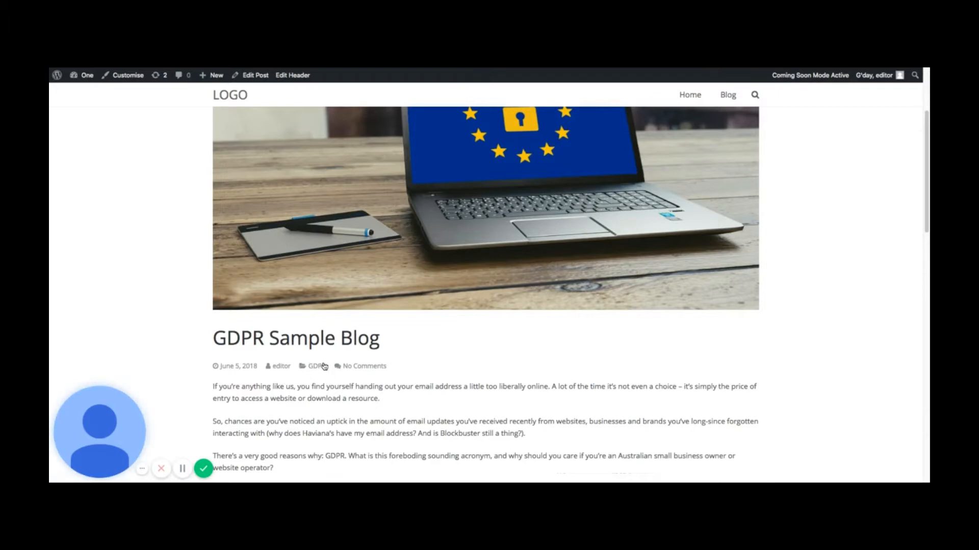
{"action": "scroll", "coordinate": [329, 399], "scroll_direction": "down", "scroll_amount": 3}
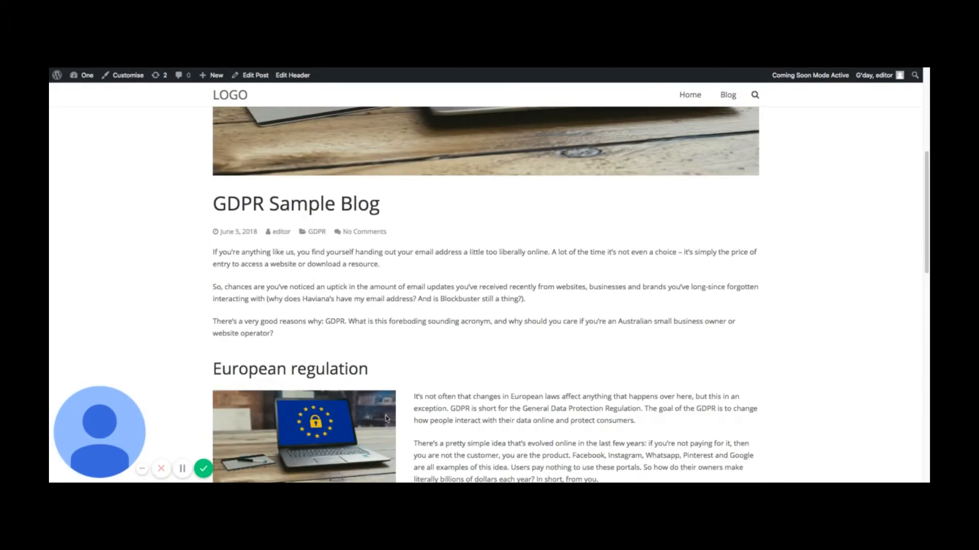
{"action": "scroll", "coordinate": [468, 419], "scroll_direction": "down", "scroll_amount": 5}
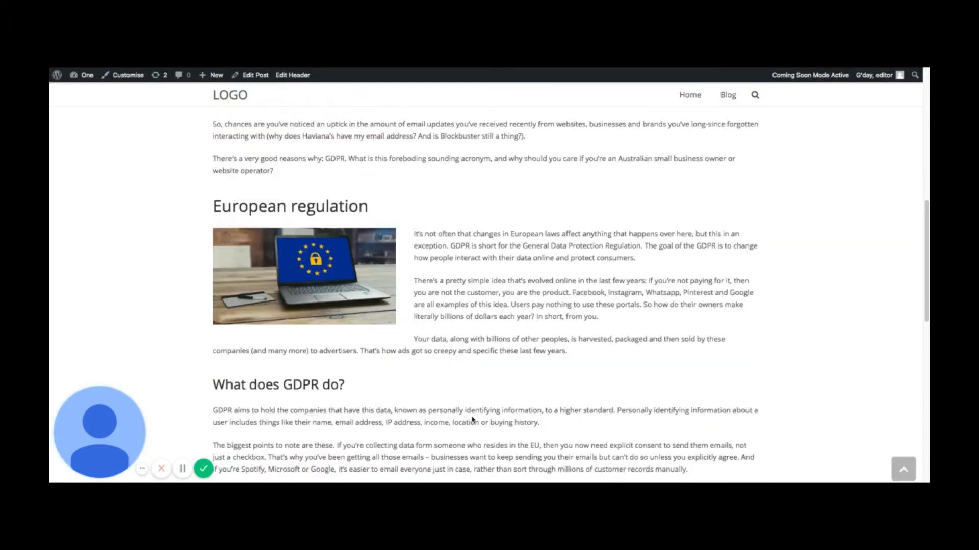
{"action": "scroll", "coordinate": [473, 419], "scroll_direction": "down", "scroll_amount": 10}
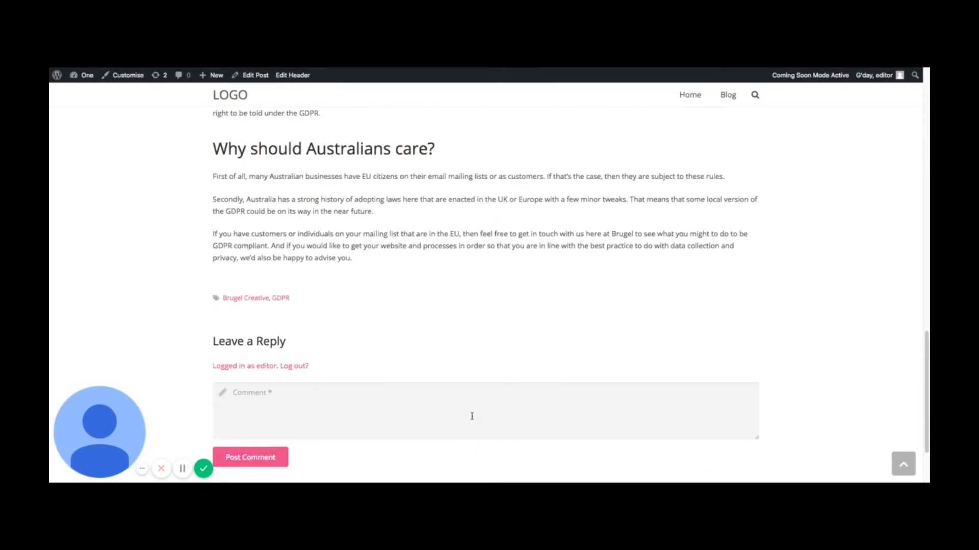
{"action": "scroll", "coordinate": [473, 418], "scroll_direction": "up", "scroll_amount": 10}
{"action": "scroll", "coordinate": [473, 419], "scroll_direction": "up", "scroll_amount": 8}
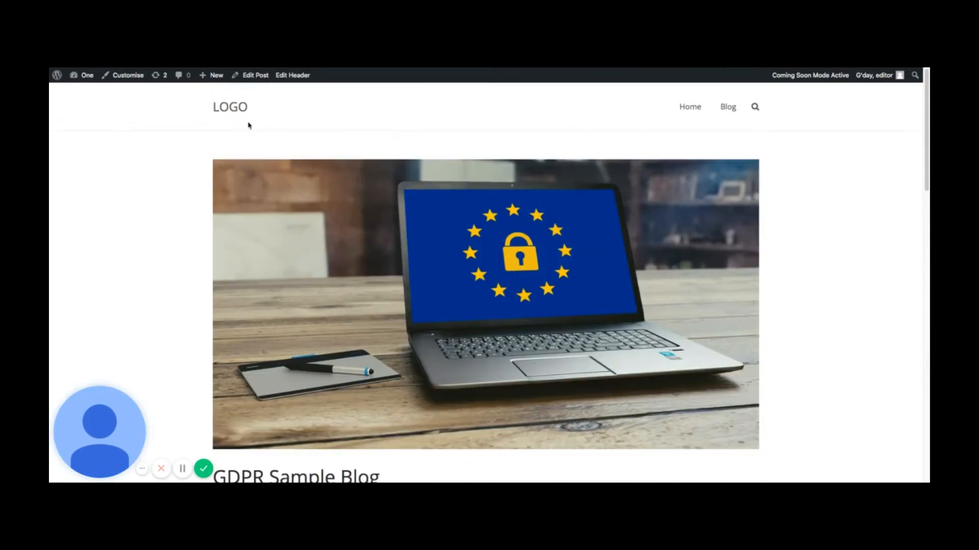
Step: Reopen the post for editing and enable the Excerpt box in the editor's screen options
{"action": "left_click", "coordinate": [244, 76]}
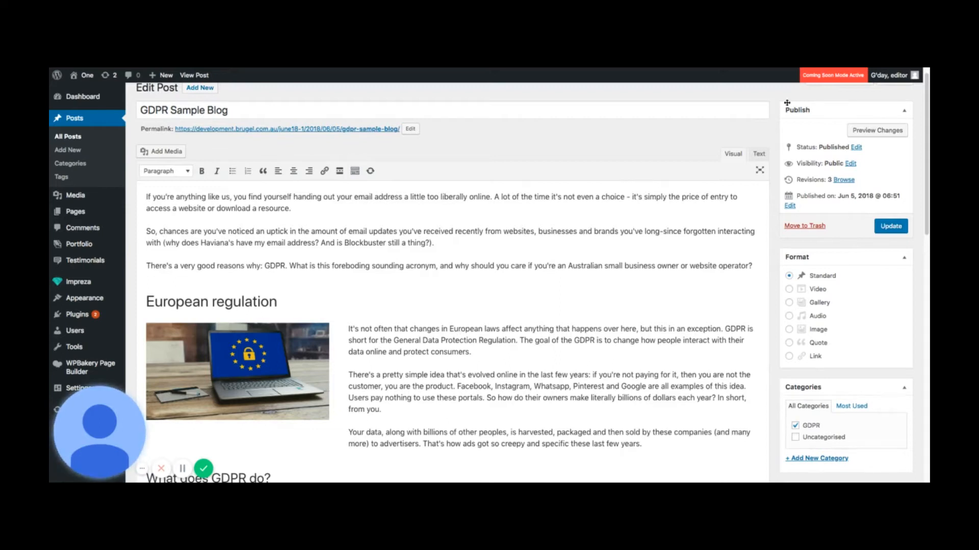
{"action": "scroll", "coordinate": [816, 102], "scroll_direction": "up", "scroll_amount": 1}
{"action": "left_click", "coordinate": [831, 92]}
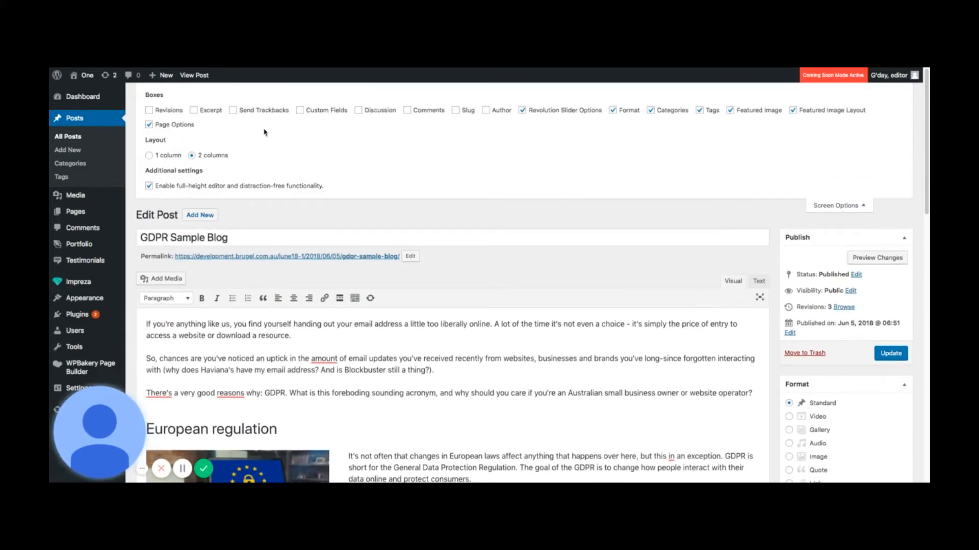
{"action": "left_click", "coordinate": [194, 111]}
{"action": "left_click", "coordinate": [861, 205]}
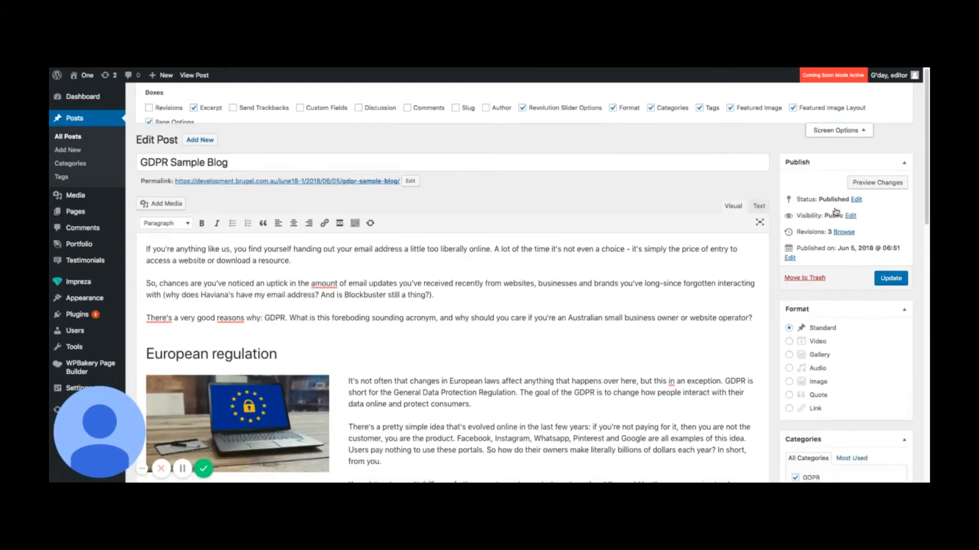
{"action": "scroll", "coordinate": [127, 351], "scroll_direction": "down", "scroll_amount": 15}
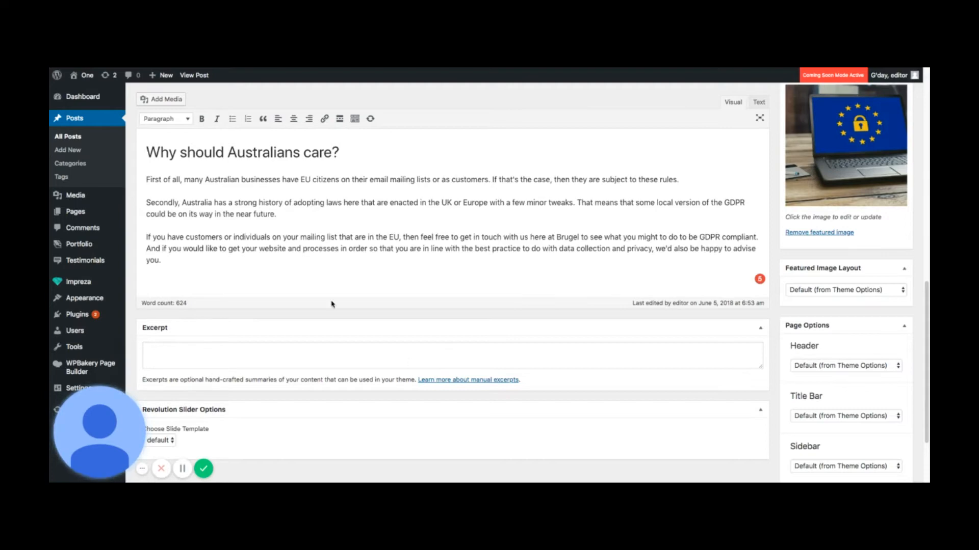
Step: Copy the third paragraph's text from "GDPR. What is this foreboding sounding acronym" through "website operator?" into the post's excerpt
{"action": "scroll", "coordinate": [312, 271], "scroll_direction": "up", "scroll_amount": 20}
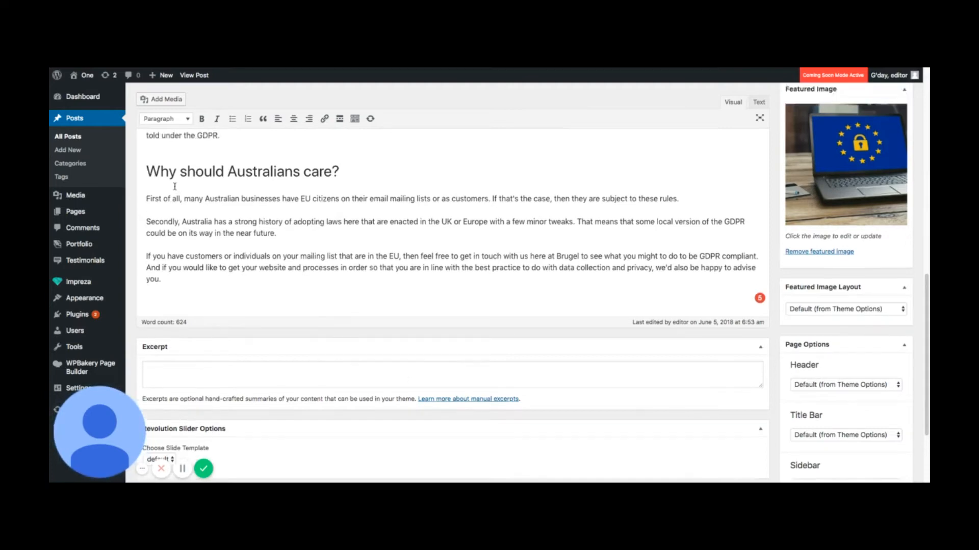
{"action": "scroll", "coordinate": [250, 195], "scroll_direction": "up", "scroll_amount": 2}
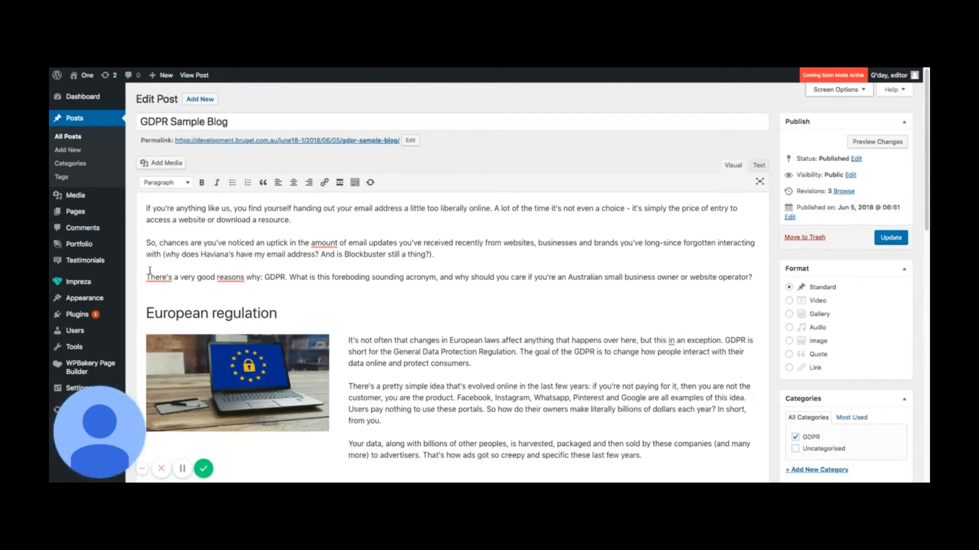
{"action": "left_click", "coordinate": [265, 275]}
{"action": "key", "text": "shift+alt+Right"}
{"action": "key", "text": "shift+alt+Right"}
{"action": "key", "text": "shift+alt+Right"}
{"action": "key", "text": "shift+alt+Right"}
{"action": "key", "text": "shift+alt+Right"}
{"action": "key", "text": "shift+alt+Right"}
{"action": "key", "text": "shift+alt+Right"}
{"action": "key", "text": "shift+alt+Right"}
{"action": "key", "text": "shift+alt+Right"}
{"action": "key", "text": "shift+alt+Right"}
{"action": "key", "text": "shift+alt+Right"}
{"action": "key", "text": "shift+alt+Right"}
{"action": "key", "text": "shift+alt+Right"}
{"action": "key", "text": "shift+alt+Right"}
{"action": "key", "text": "shift+alt+Right"}
{"action": "key", "text": "shift+alt+Right"}
{"action": "key", "text": "shift+alt+Right"}
{"action": "key", "text": "shift+alt+Right"}
{"action": "key", "text": "shift+alt+Right"}
{"action": "key", "text": "shift+alt+Right"}
{"action": "key", "text": "shift+alt+Right"}
{"action": "key", "text": "shift+alt+Right"}
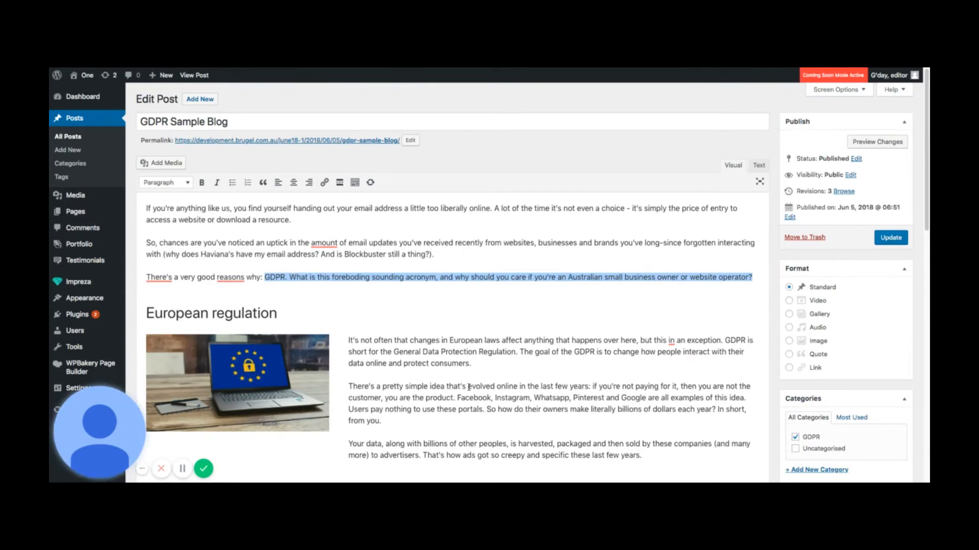
{"action": "scroll", "coordinate": [468, 387], "scroll_direction": "down", "scroll_amount": 15}
{"action": "left_click", "coordinate": [274, 365]}
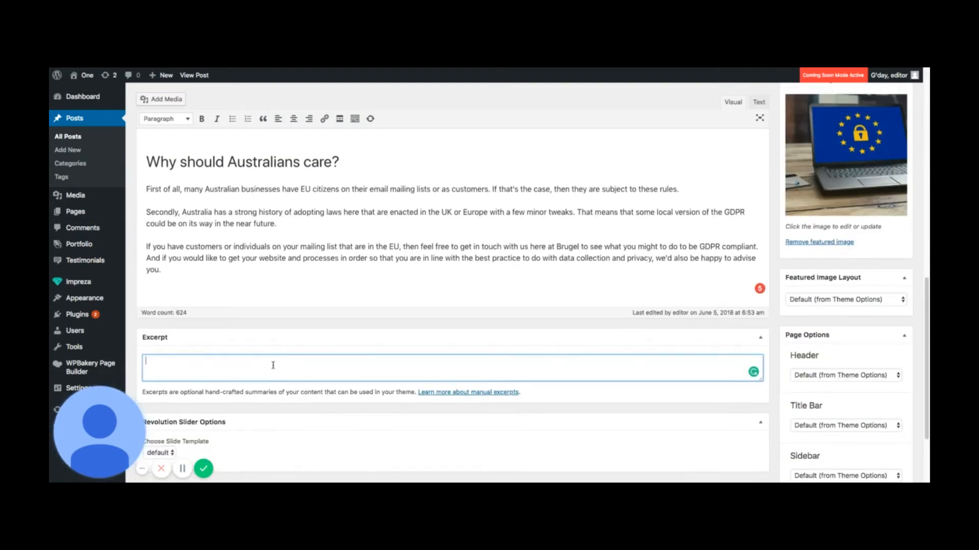
{"action": "type", "text": "GDPR. What is this foreboding sounding acronym, and why should you care if you're an Australian small business owner or website operator?"}
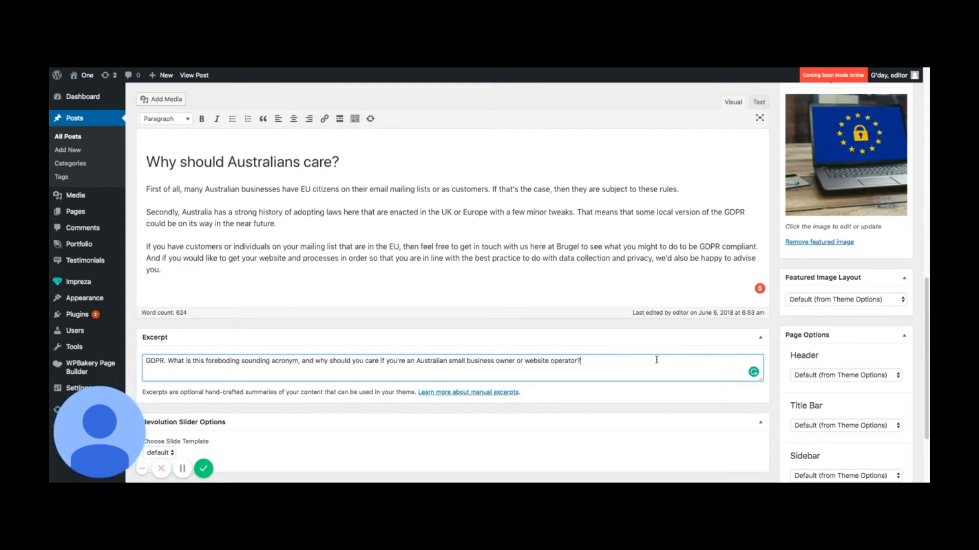
Step: Update the published post to save the new excerpt
{"action": "scroll", "coordinate": [404, 293], "scroll_direction": "up", "scroll_amount": 10}
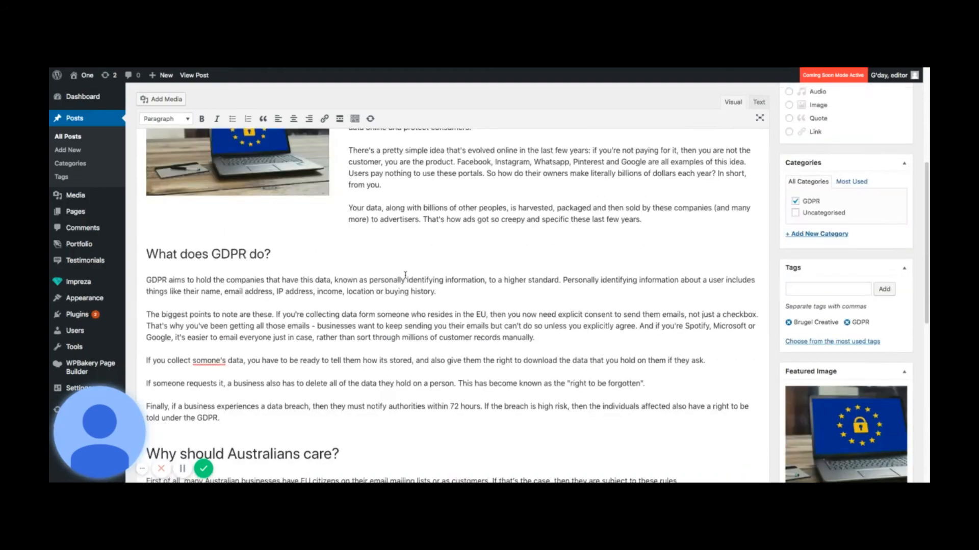
{"action": "scroll", "coordinate": [406, 282], "scroll_direction": "up", "scroll_amount": 3}
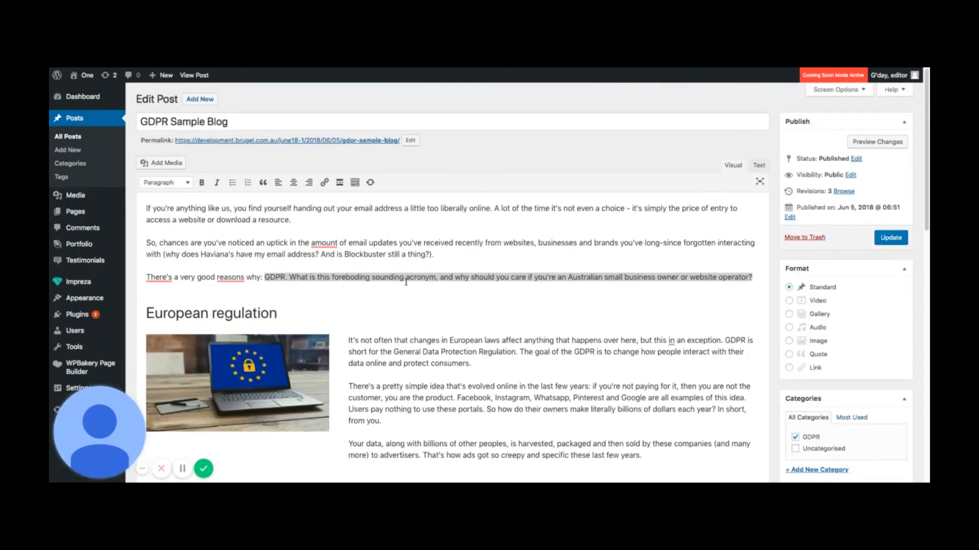
{"action": "scroll", "coordinate": [495, 314], "scroll_direction": "down", "scroll_amount": 8}
{"action": "scroll", "coordinate": [495, 315], "scroll_direction": "down", "scroll_amount": 3}
{"action": "scroll", "coordinate": [495, 314], "scroll_direction": "up", "scroll_amount": 12}
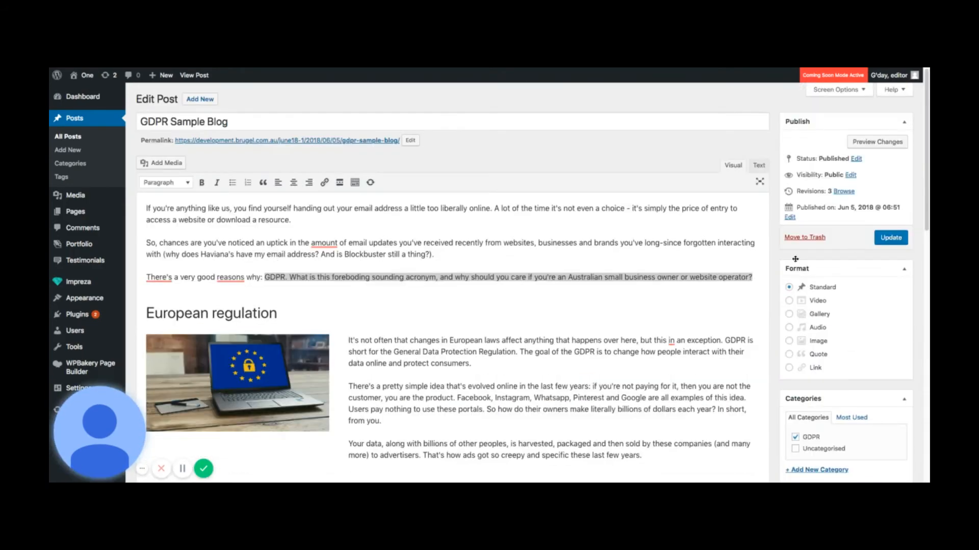
{"action": "left_click", "coordinate": [899, 239]}
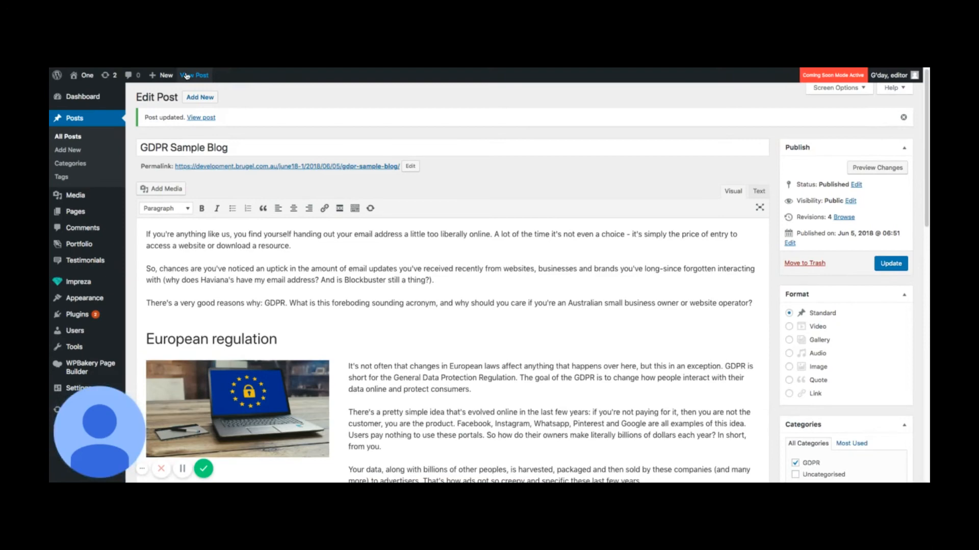
Step: View the post on the site, then open the Blog page and check the post's listing, excerpt, category and tags
{"action": "left_click", "coordinate": [186, 77]}
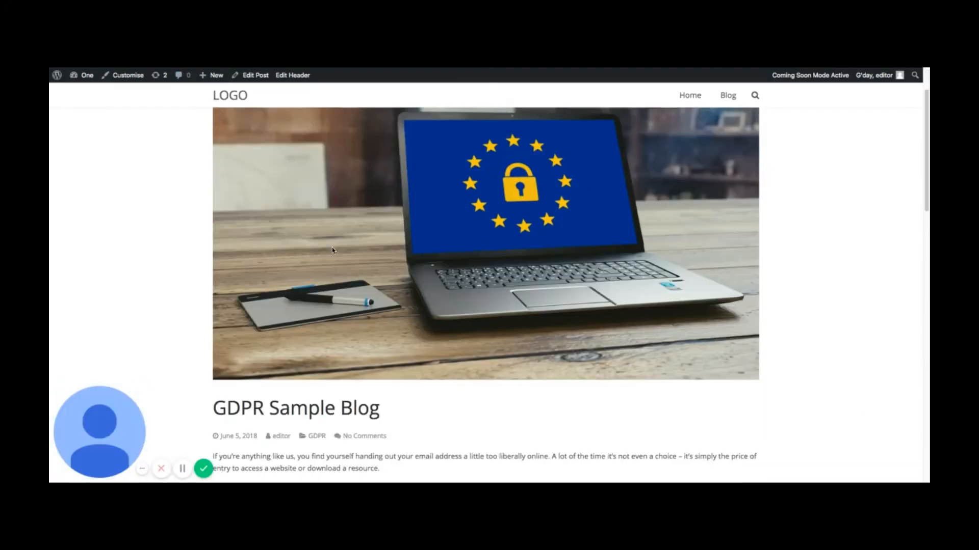
{"action": "scroll", "coordinate": [332, 250], "scroll_direction": "down", "scroll_amount": 2}
{"action": "scroll", "coordinate": [332, 248], "scroll_direction": "up", "scroll_amount": 2}
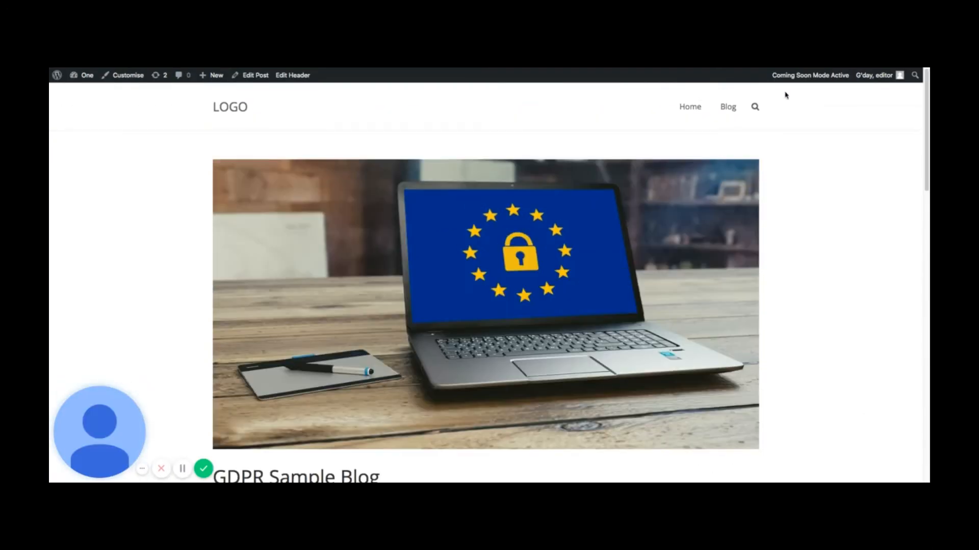
{"action": "left_click", "coordinate": [724, 108]}
{"action": "scroll", "coordinate": [464, 314], "scroll_direction": "down", "scroll_amount": 5}
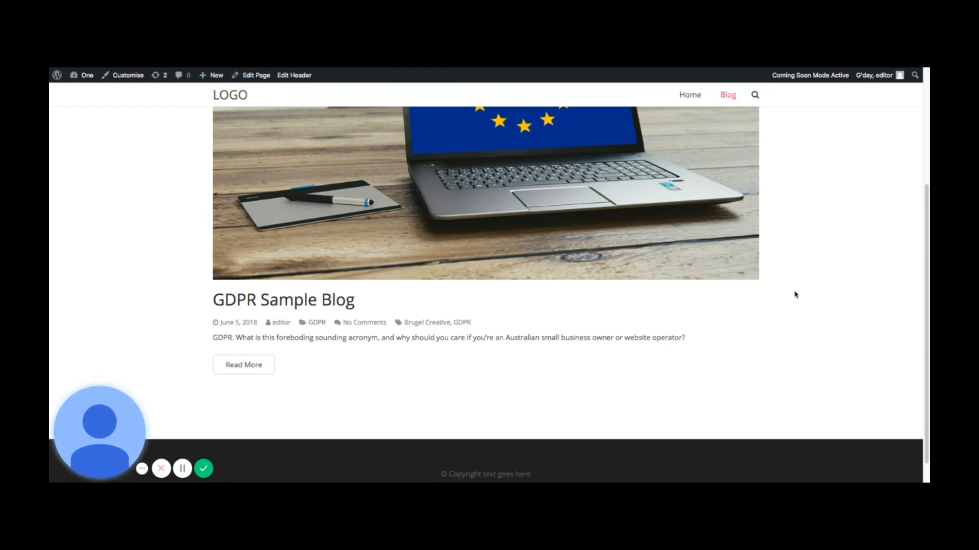
{"action": "scroll", "coordinate": [796, 295], "scroll_direction": "up", "scroll_amount": 4}
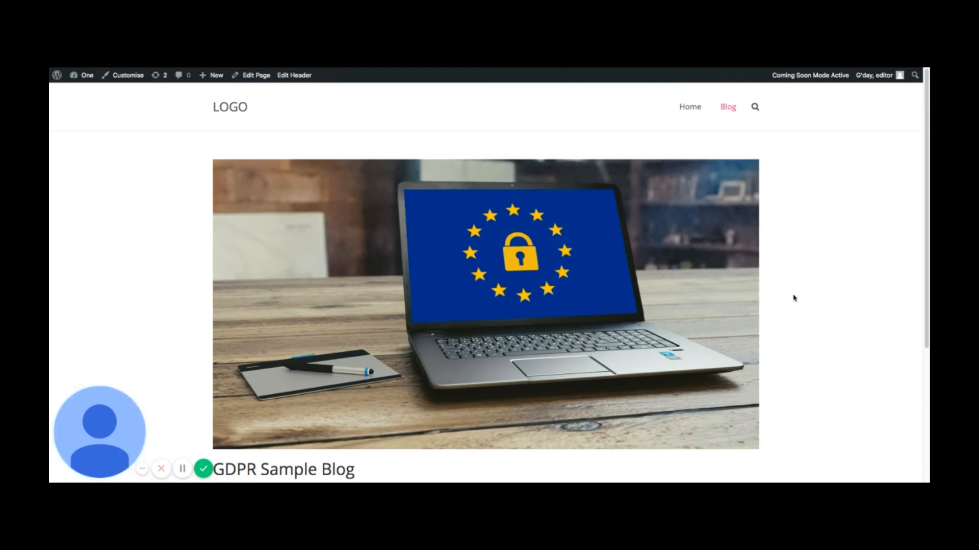
{"action": "mouse_move", "coordinate": [111, 389]}
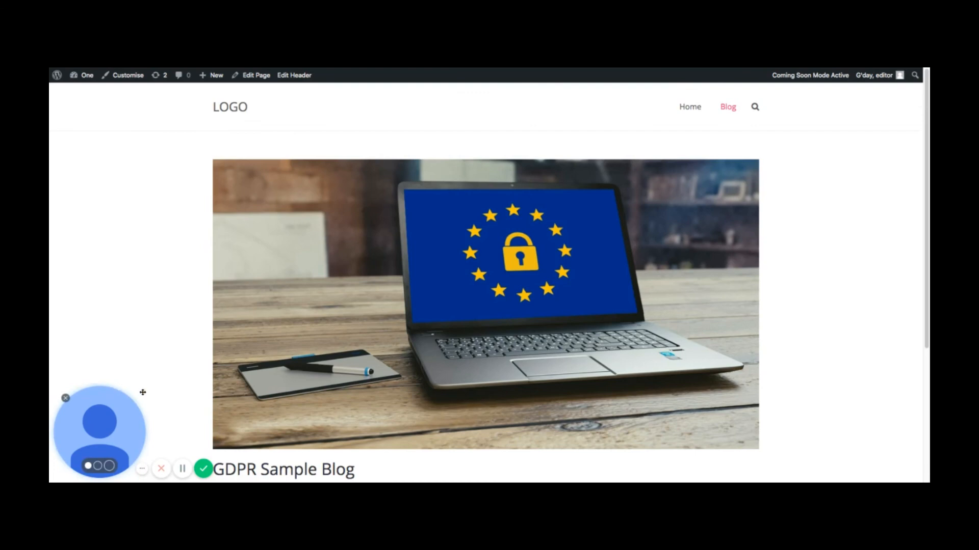